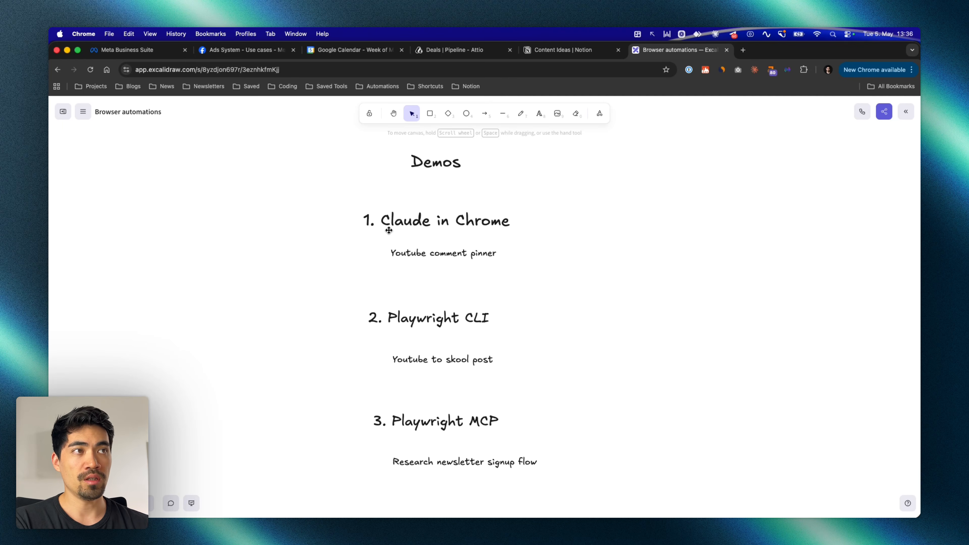
# Switch to the Claude desktop app, check the Claude in Chrome connector's settings, and return to the Code start page
pyautogui.hotkey('ctrl', 'Up')
pyautogui.click(408, 245)
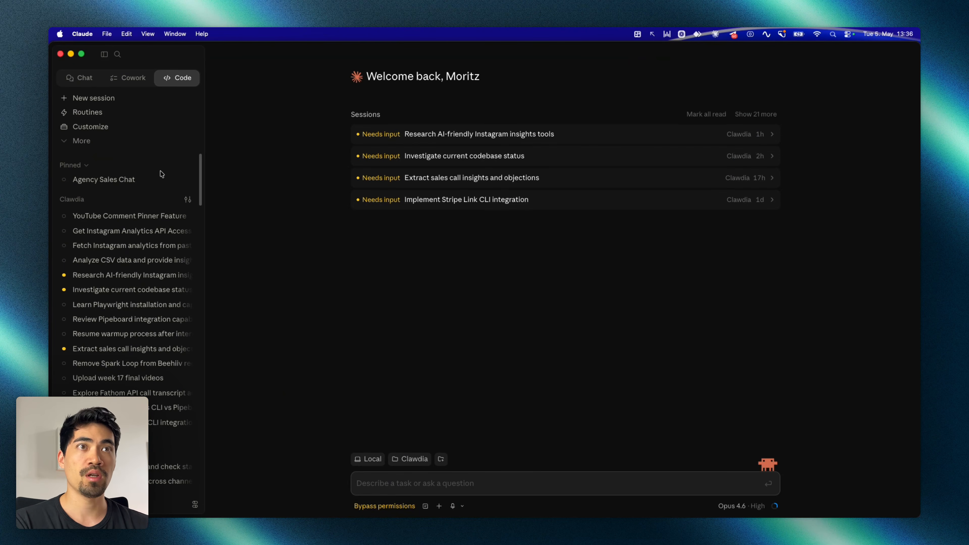
pyautogui.click(113, 131)
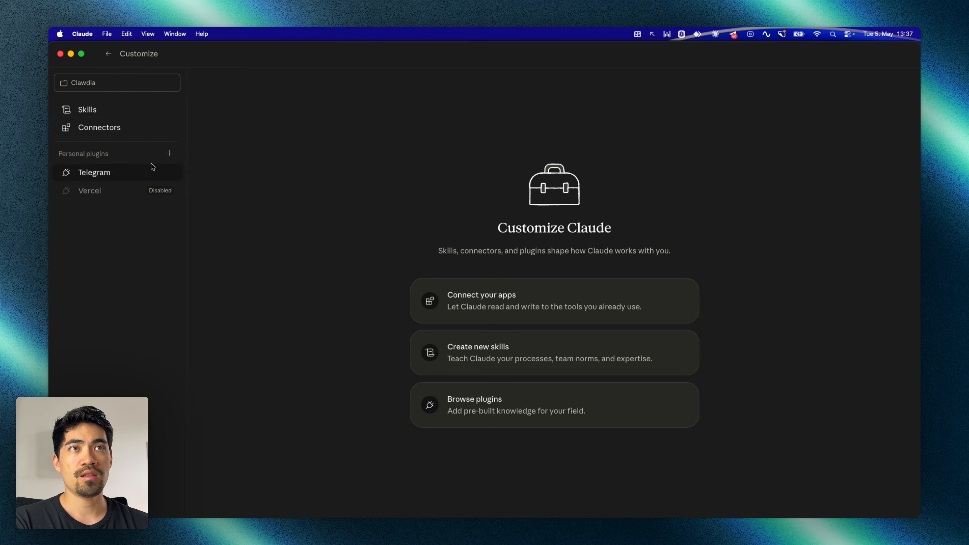
pyautogui.click(118, 127)
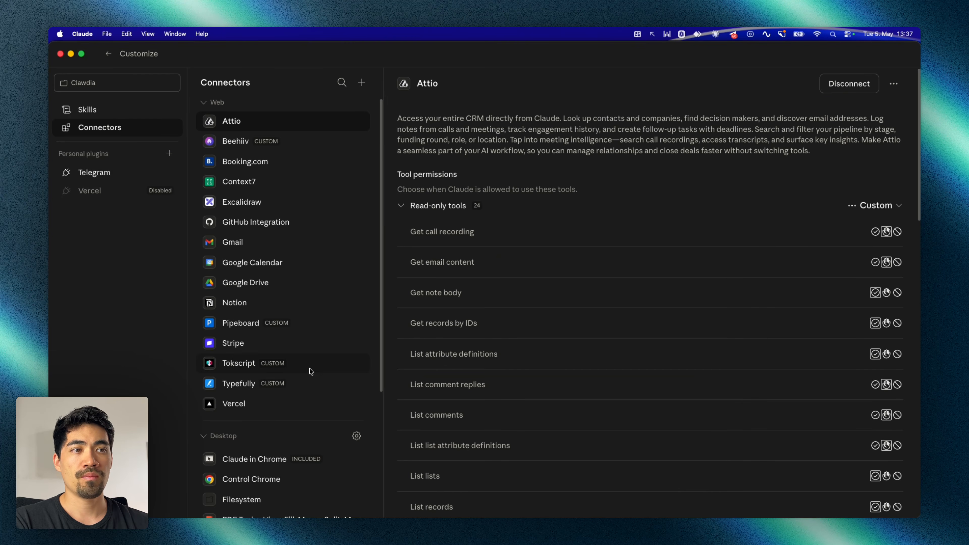
pyautogui.scroll(-5, 298, 355)
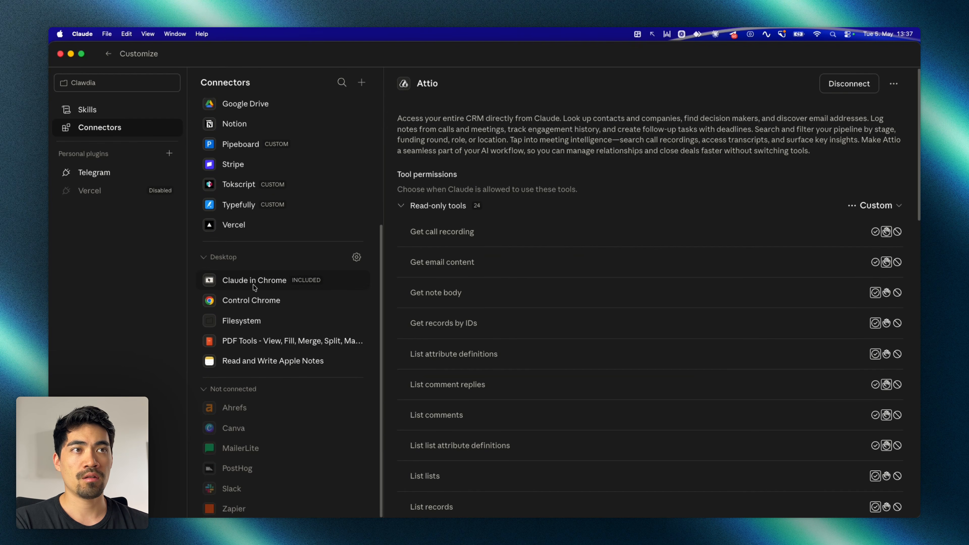
pyautogui.click(261, 286)
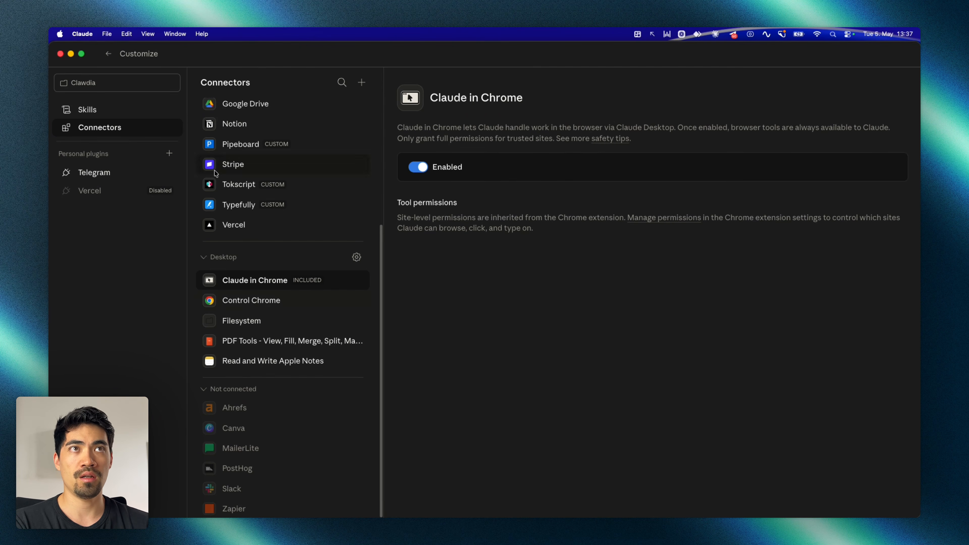
pyautogui.click(109, 56)
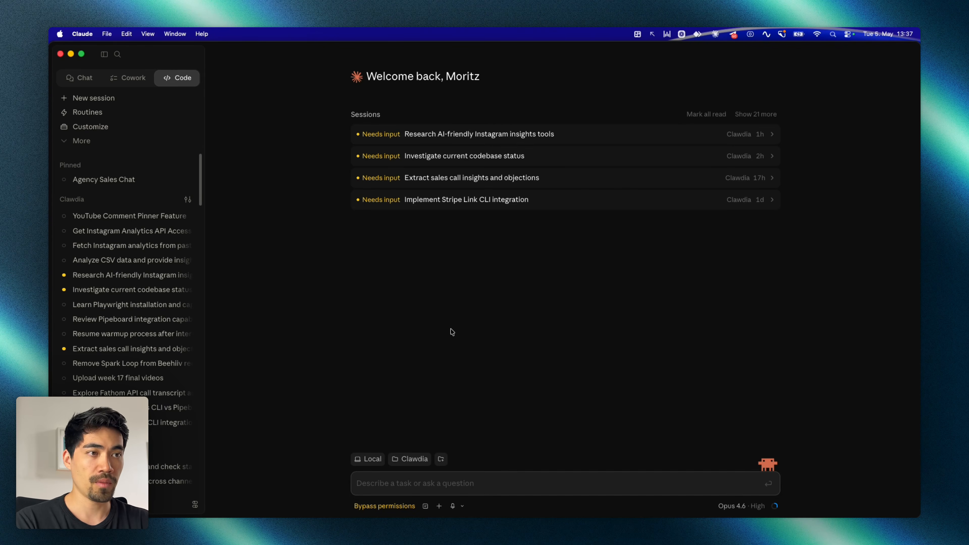
# Begin the session prompt with "i want to create a demo skill which is like my youtube pinner skill." and a new line "it should:"
pyautogui.write('i w')
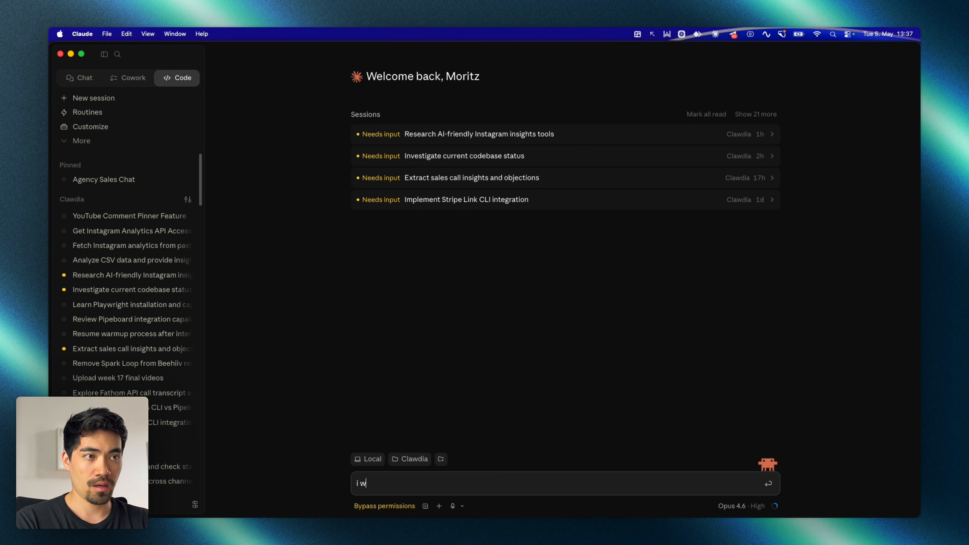
pyautogui.write('ant to create')
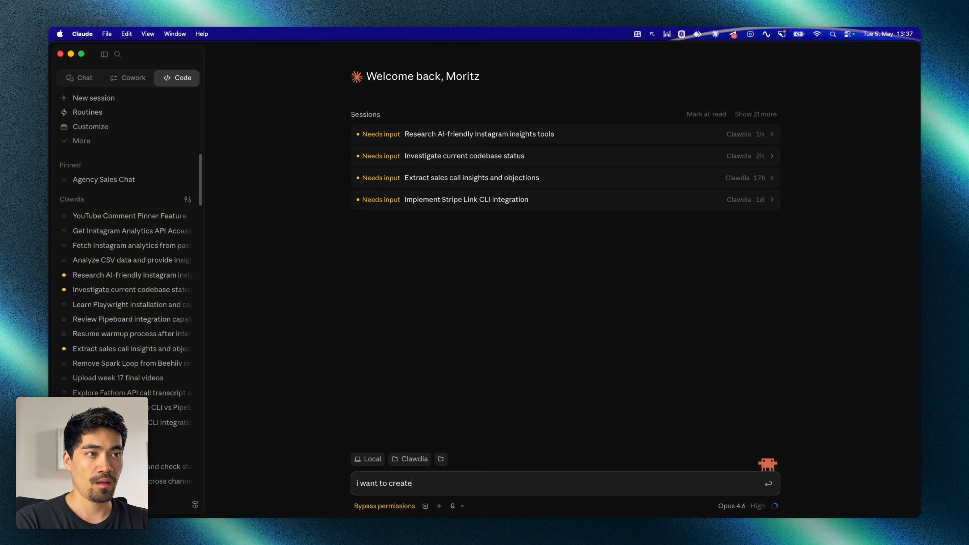
pyautogui.write(' a demo skill whic')
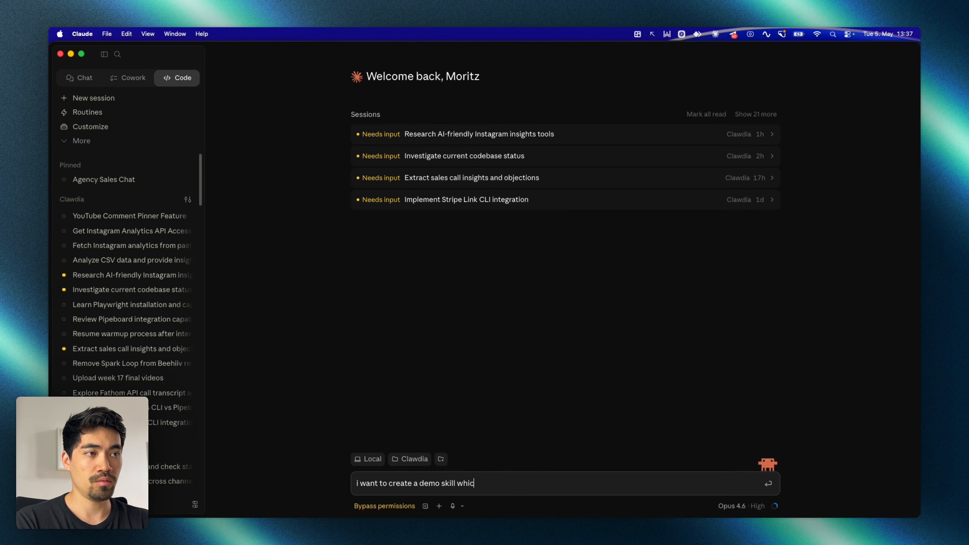
pyautogui.write('h is like my youtube ')
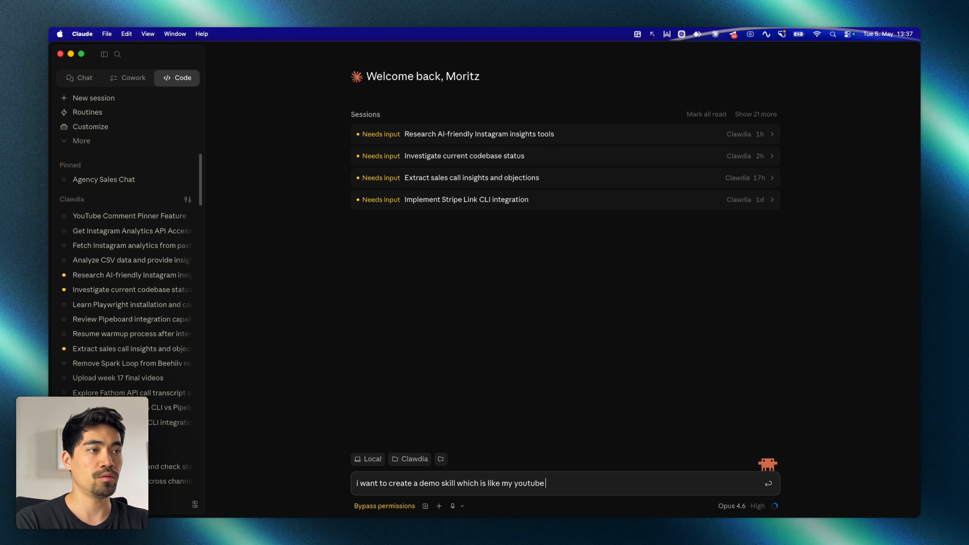
pyautogui.write('pinner skill')
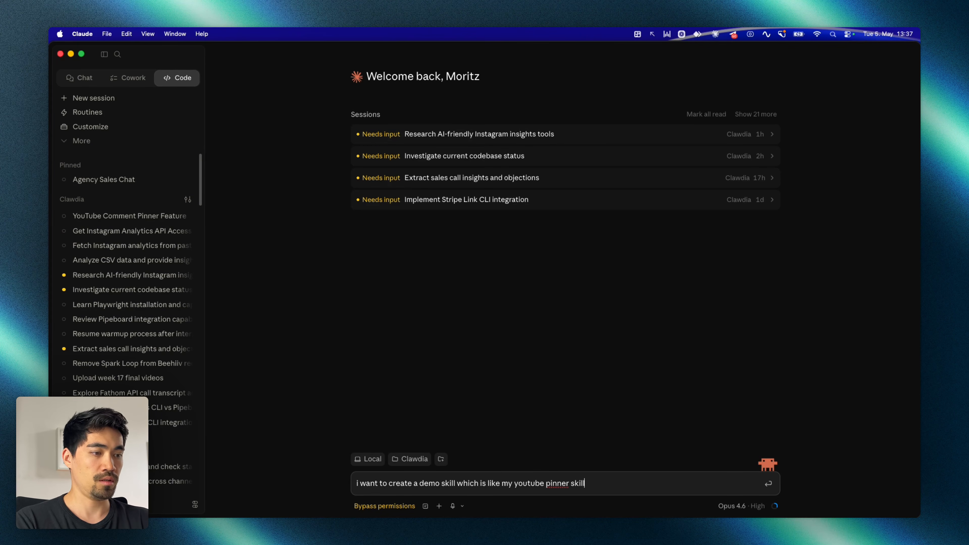
pyautogui.write('.')
pyautogui.hotkey('shift', 'Return')
pyautogui.write('it should:')
pyautogui.hotkey('shift', 'Return')
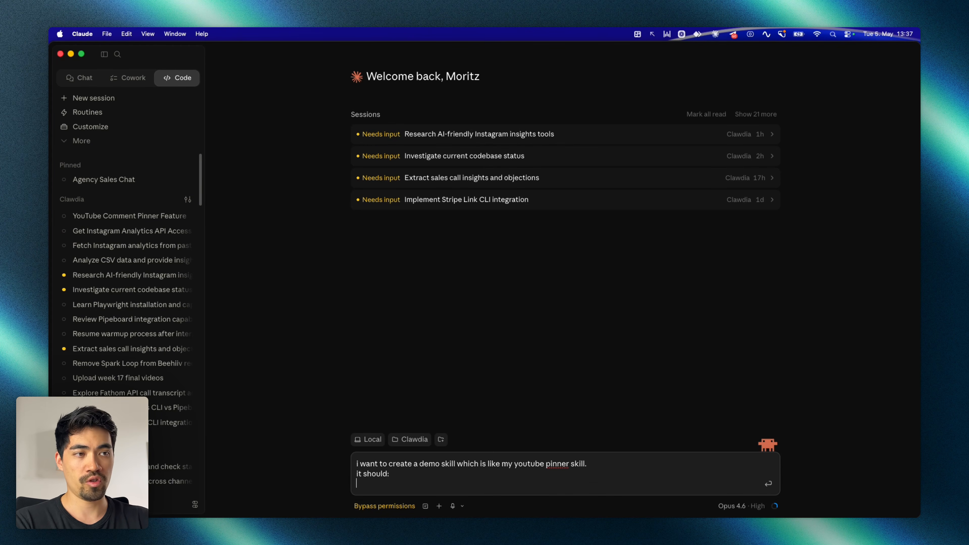
# Start a numbered list in the prompt with the first item "open up youtube using the claude in chrome tool"
pyautogui.write('1.')
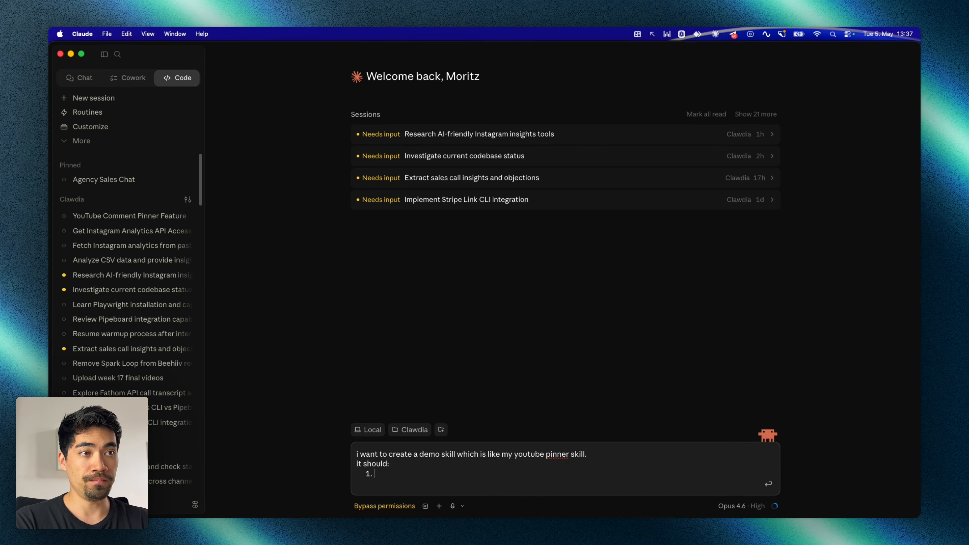
pyautogui.write(' open up youtube')
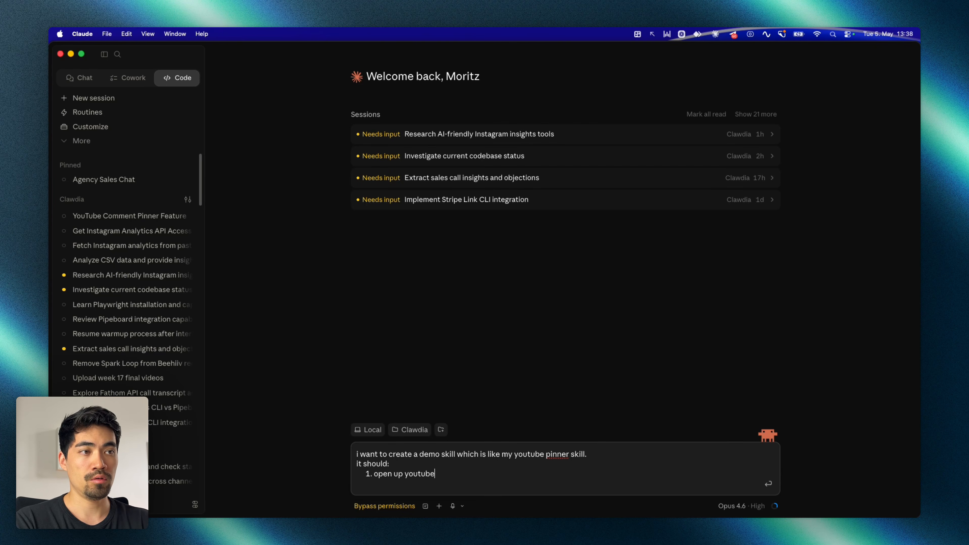
pyautogui.write(' using the claude in chrome tool')
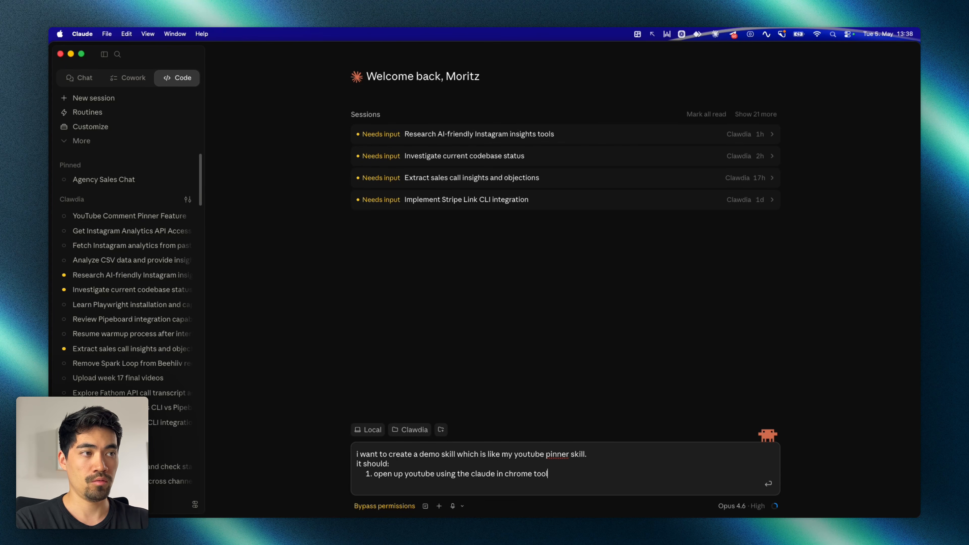
pyautogui.hotkey('shift', 'Return')
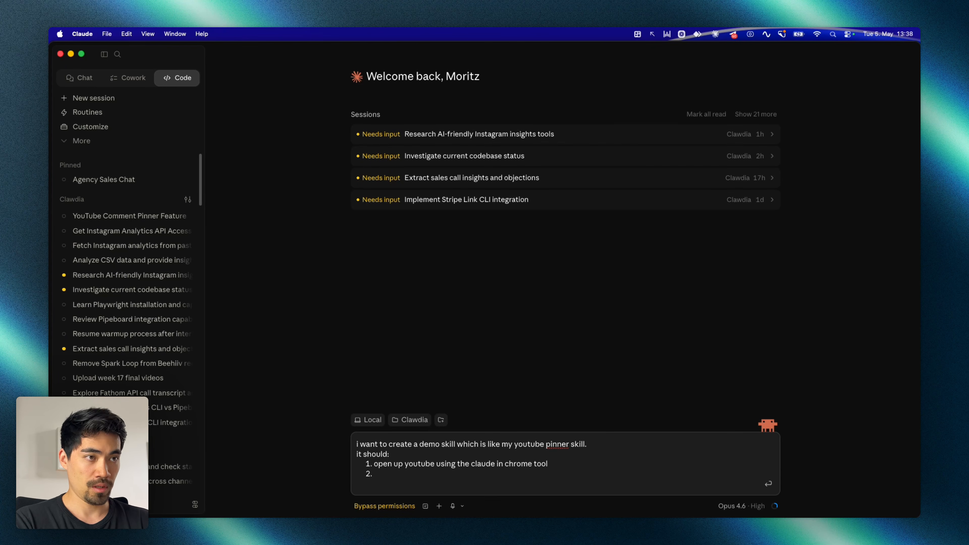
# Add item 2, telling Claude to verify through the top-right profile icon that the creator's channel account is logged in, otherwise switch into it first
pyautogui.write('make sure by ')
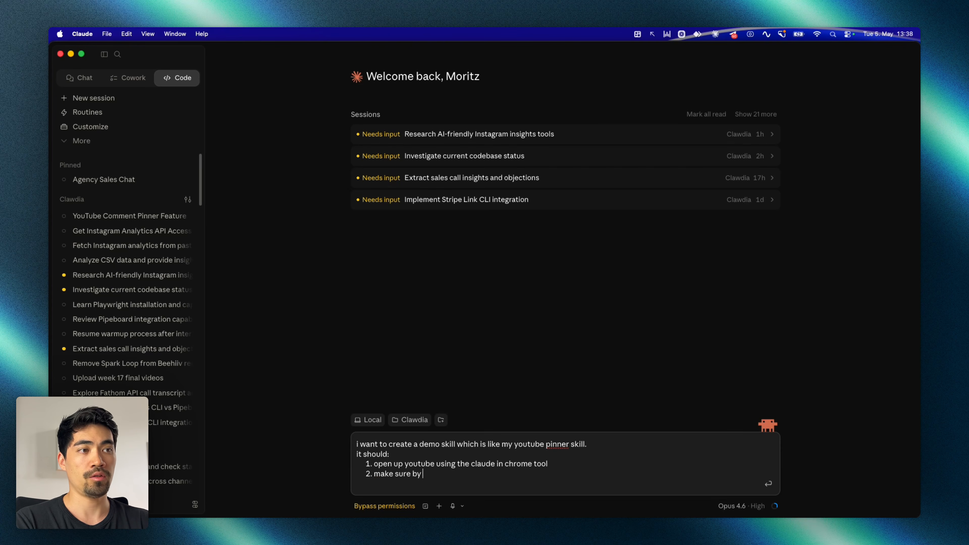
pyautogui.write('clicking on the profile')
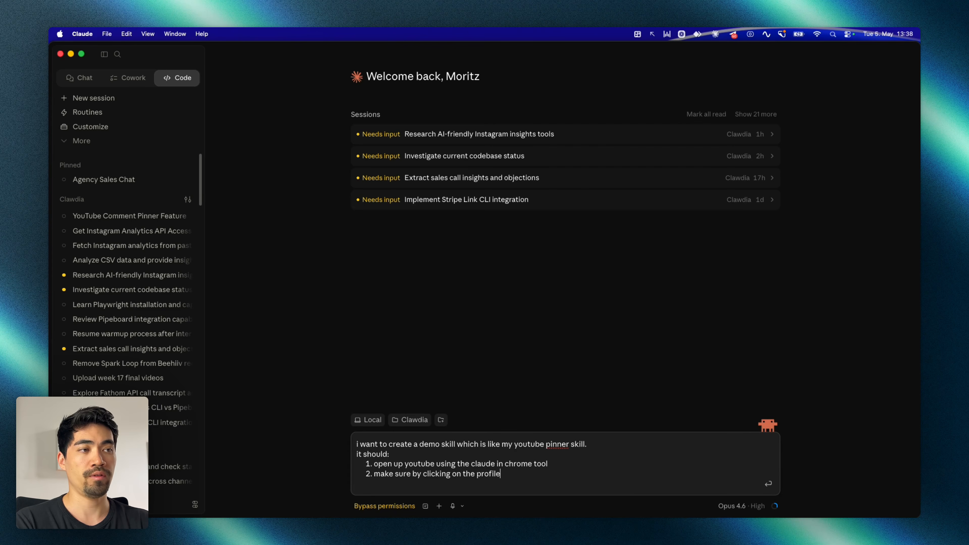
pyautogui.write(' icon in the to')
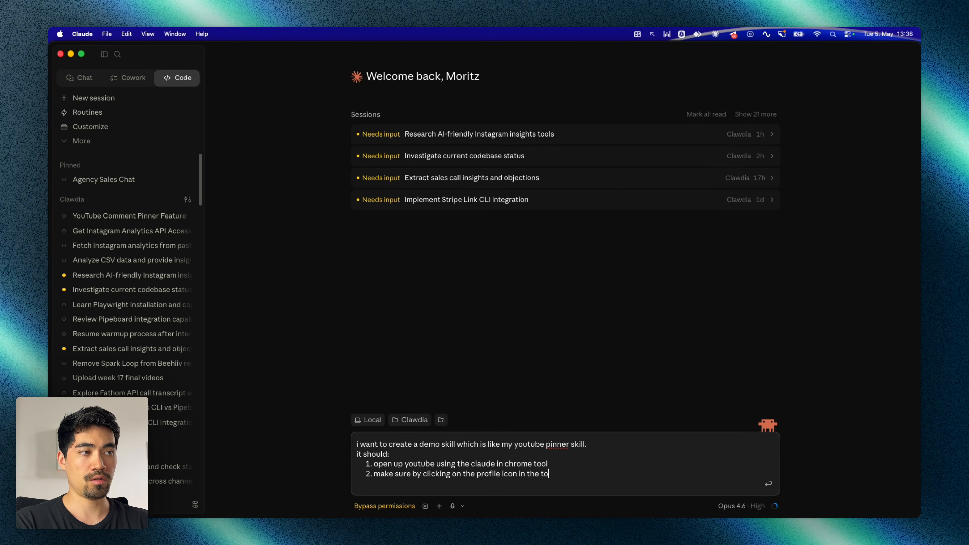
pyautogui.write('p right that we are looge')
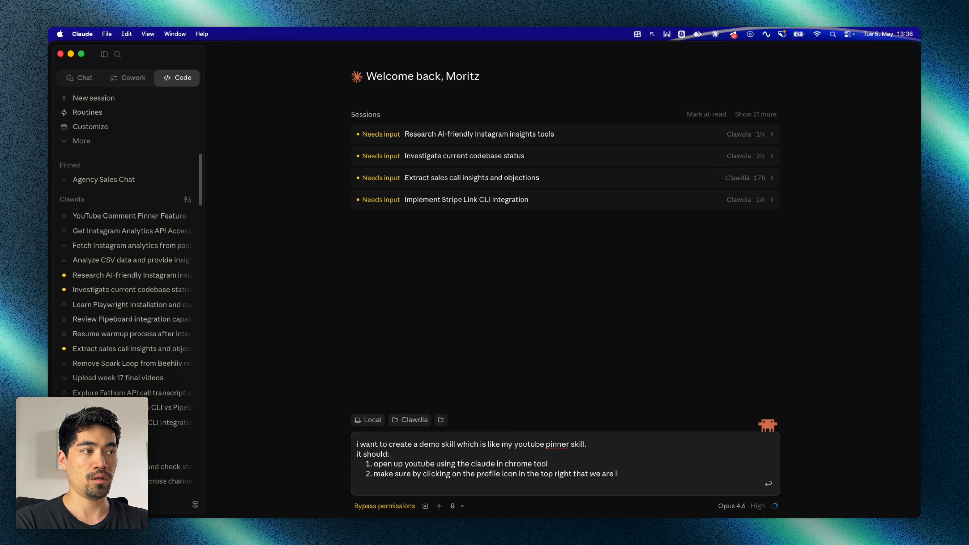
pyautogui.press('BackSpace')
pyautogui.press('BackSpace')
pyautogui.press('BackSpace')
pyautogui.write('gged into the Moritz')
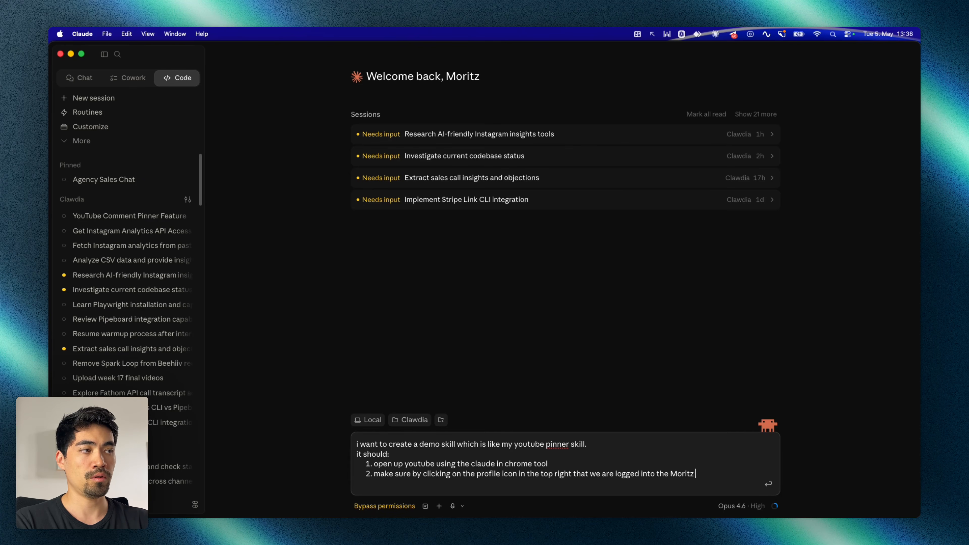
pyautogui.write(' AI Builder account, if no')
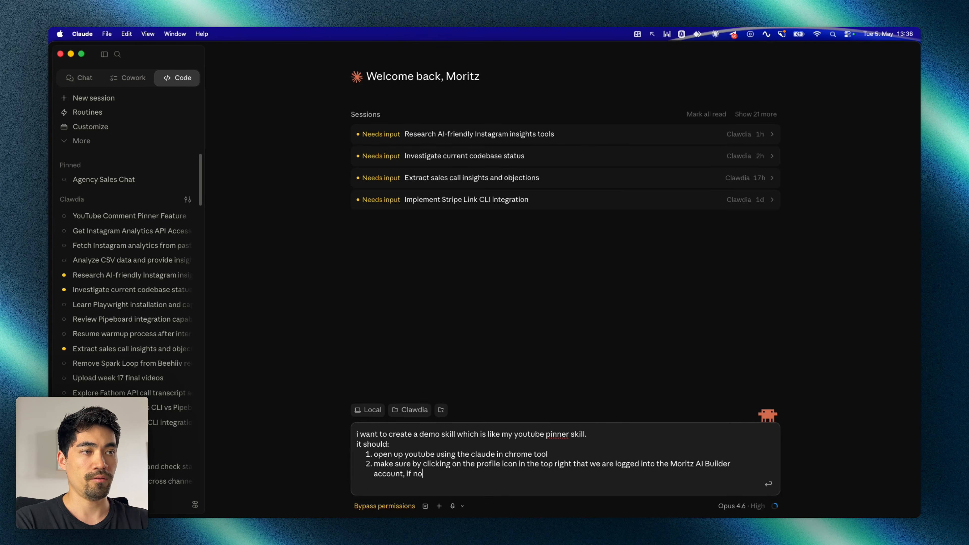
pyautogui.write('t then switch into tha')
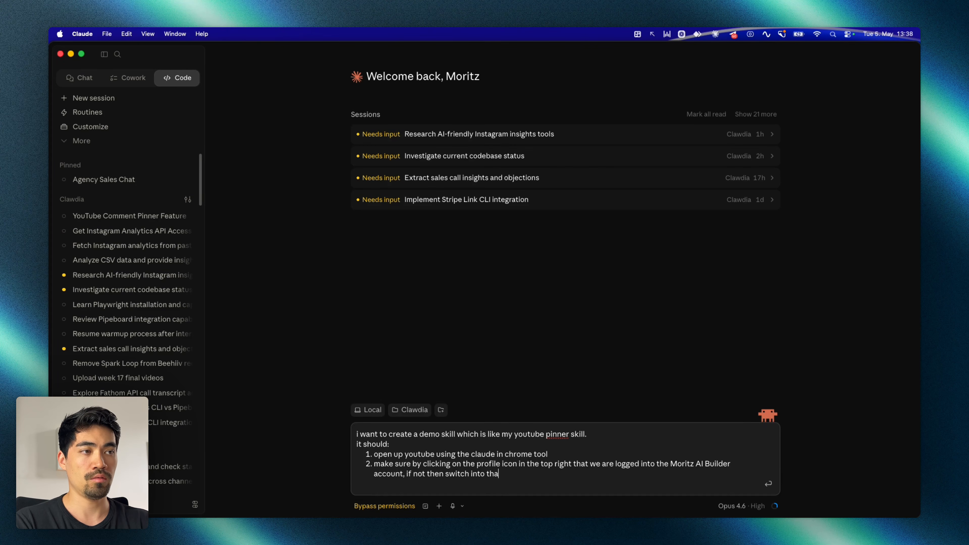
pyautogui.write('t account first')
pyautogui.press('Return')
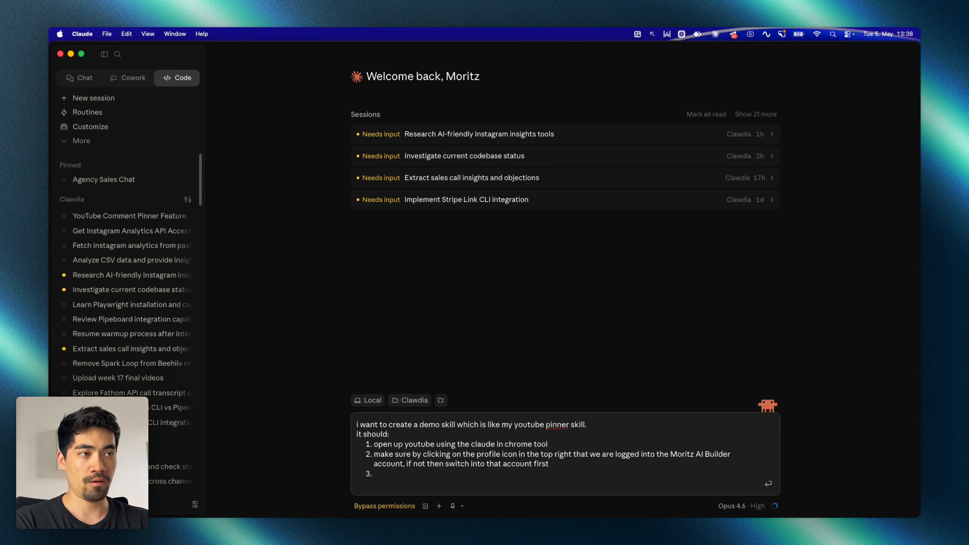
# Add items 3 and 4 to the prompt's list: "click on view channel" and "navigate to the shorts tab"
pyautogui.write('c')
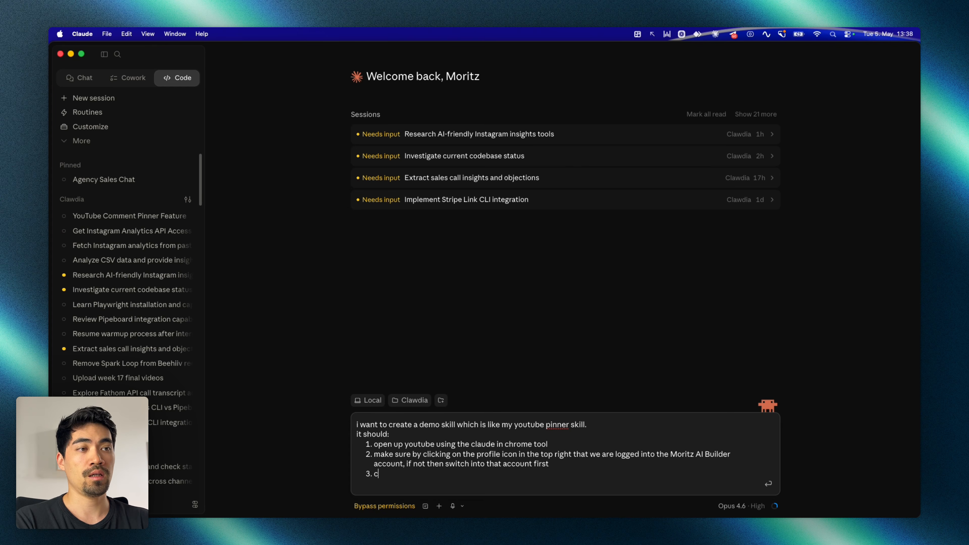
pyautogui.write('lick on ')
pyautogui.write('view channel')
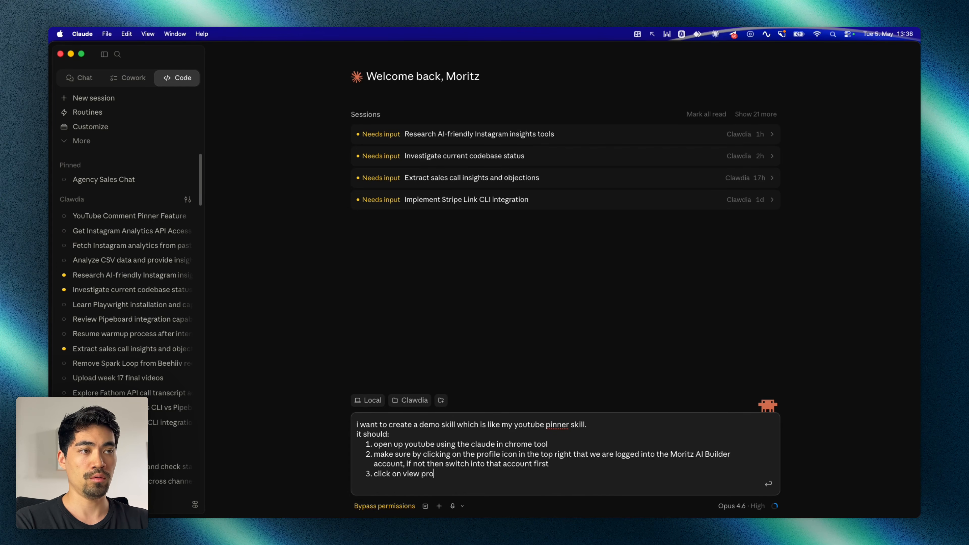
pyautogui.press('Return')
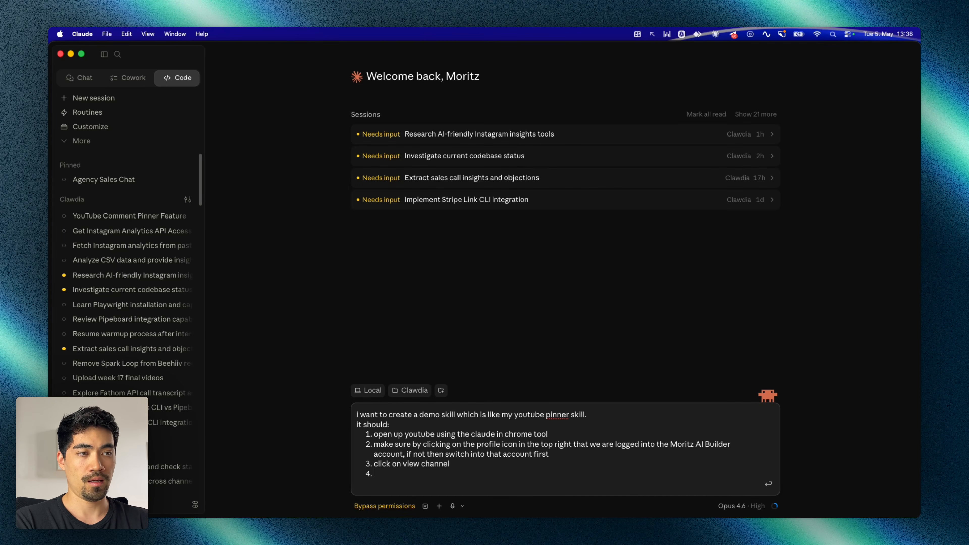
pyautogui.write('navigate the')
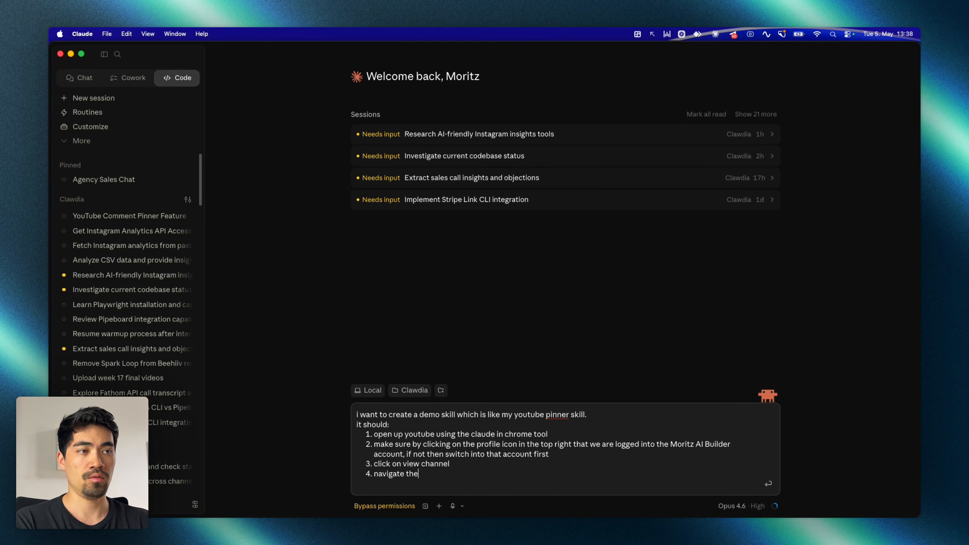
pyautogui.press('BackSpace')
pyautogui.press('BackSpace')
pyautogui.write('o the shorts tab')
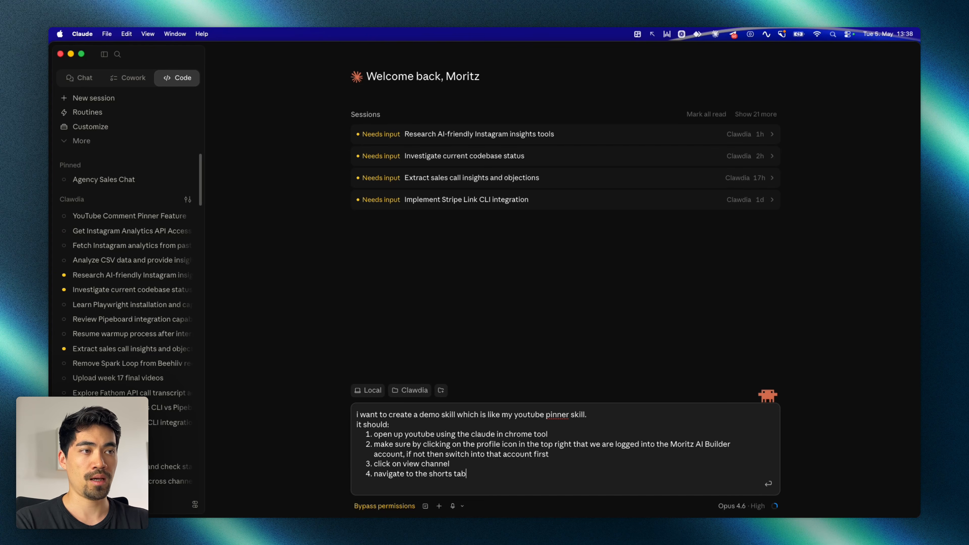
pyautogui.press('Return')
# Add items 5 and 6 to the prompt's list: "open the latest video" and "click to comment on the video"
pyautogui.write('open the latest video')
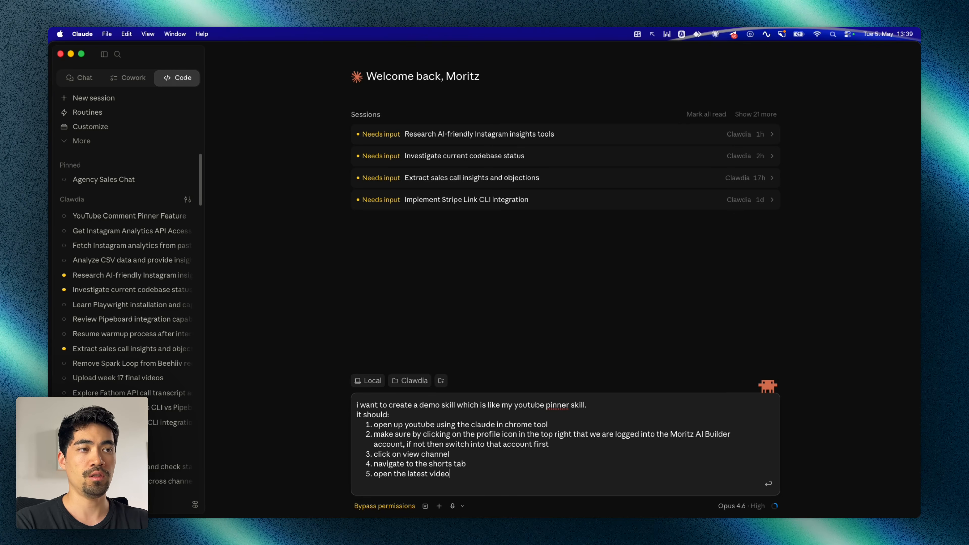
pyautogui.press('Return')
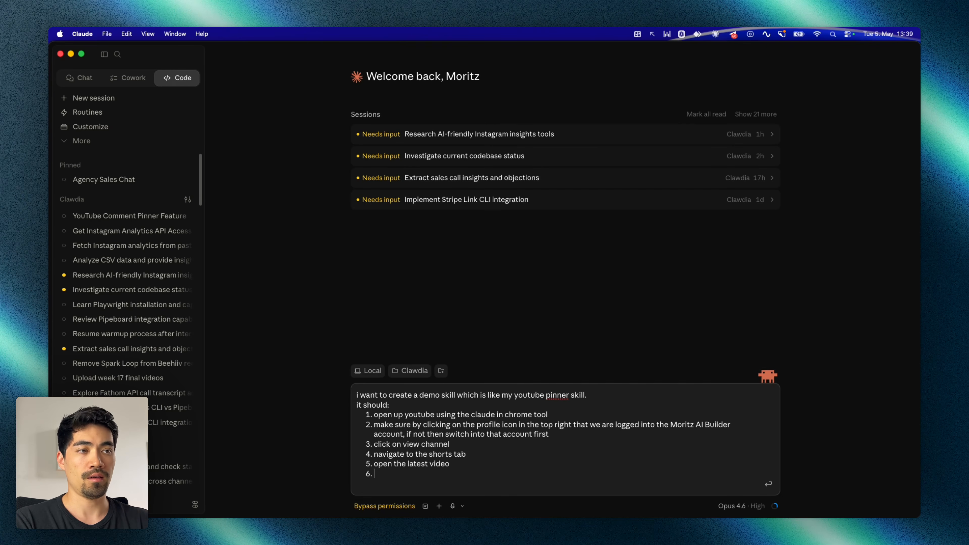
pyautogui.write('click to c')
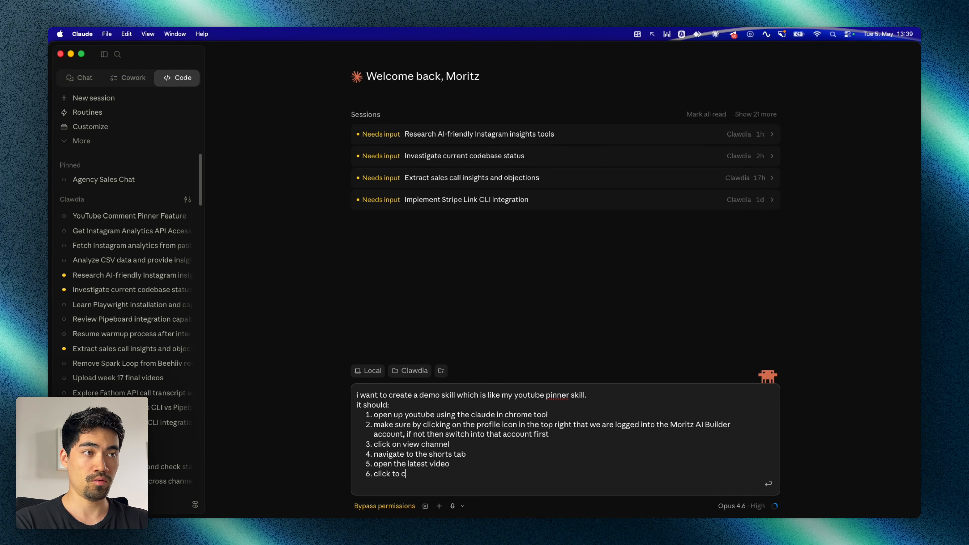
pyautogui.write('omment on the video')
pyautogui.press('Return')
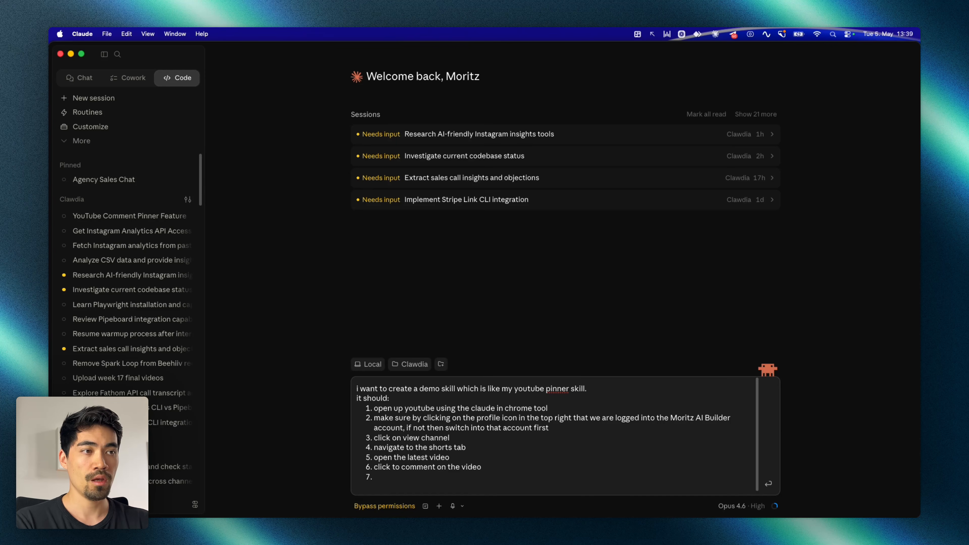
pyautogui.write('comment "de')
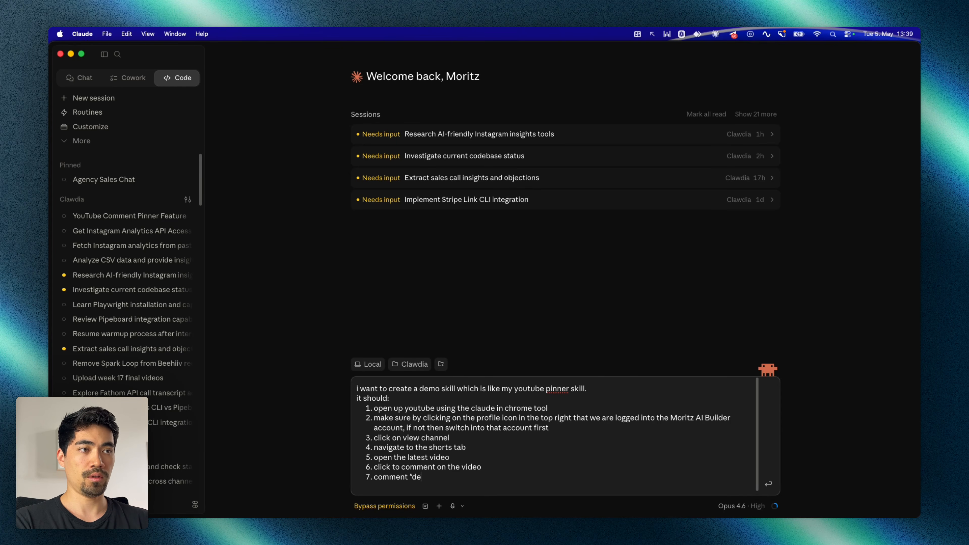
pyautogui.write('ploy AI agents in')
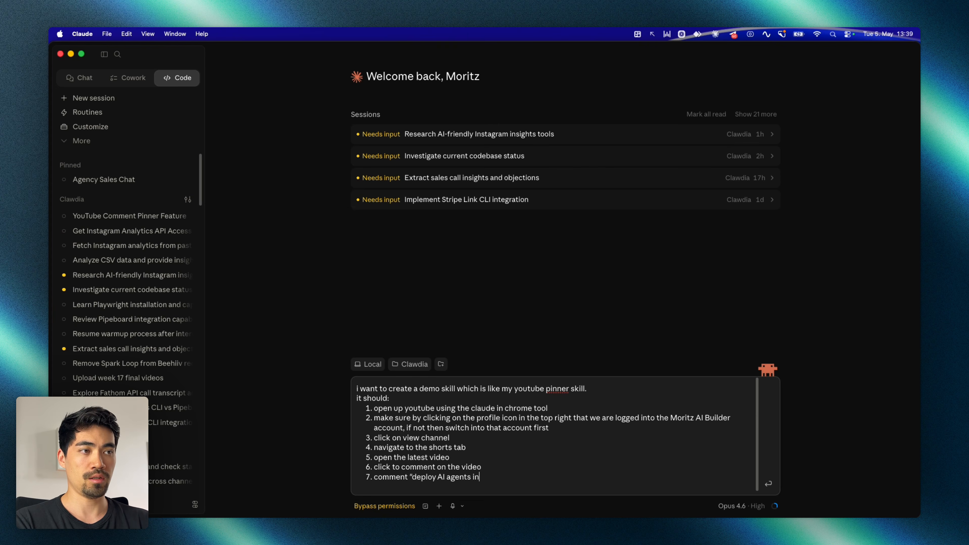
pyautogui.write(' your business:')
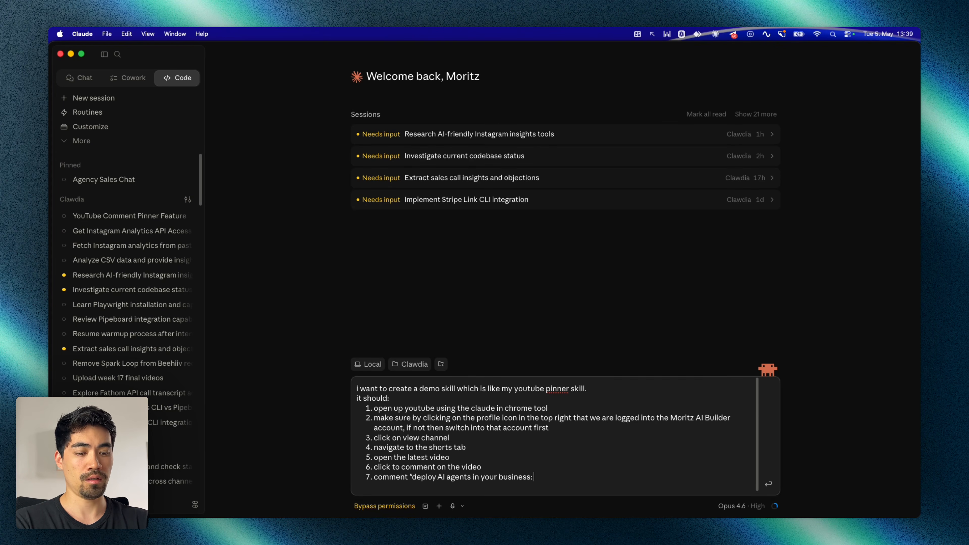
pyautogui.write(' https://joinagentos.com')
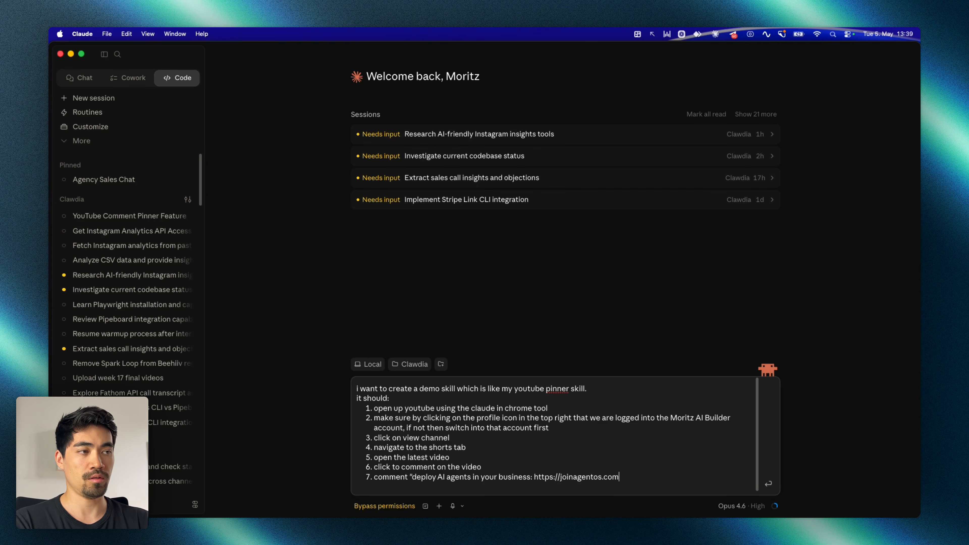
pyautogui.write('"')
pyautogui.press('Return')
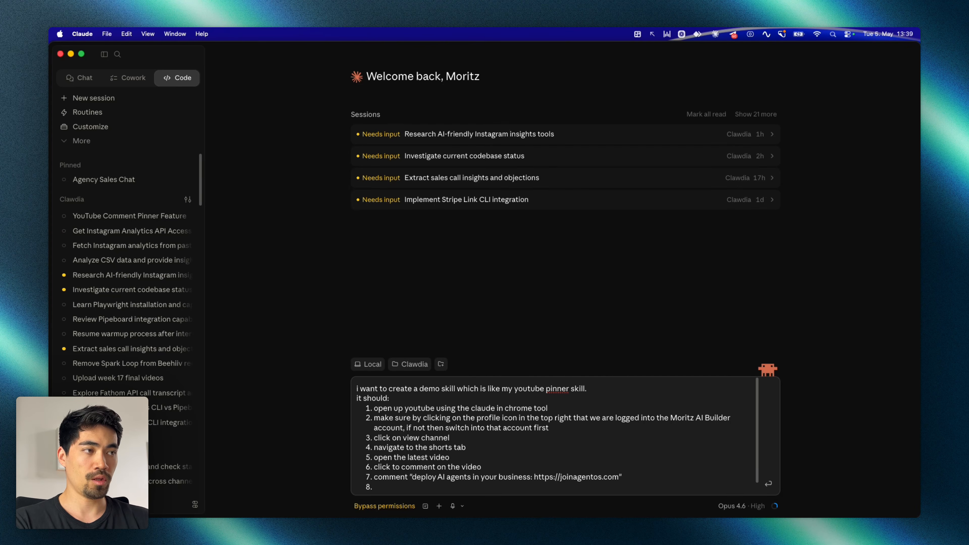
# Add items 8 and 9, "pin that comment" and "close the tab", and submit the prompt
pyautogui.write('p')
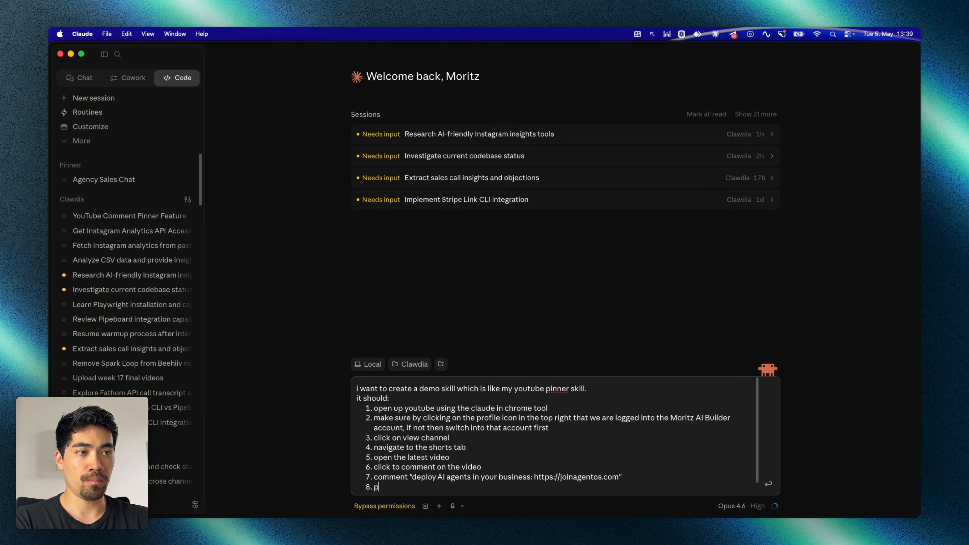
pyautogui.write('in that comment')
pyautogui.press('Return')
pyautogui.write('close')
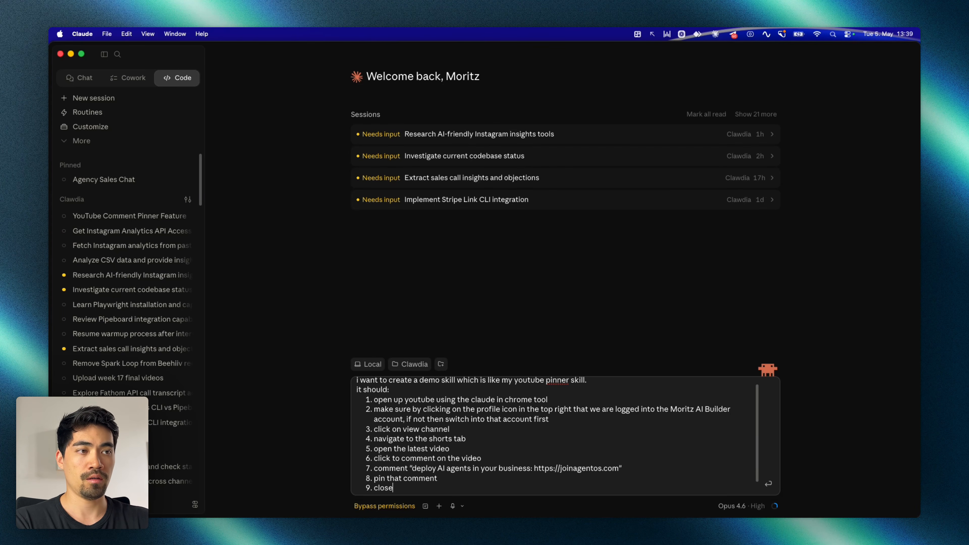
pyautogui.write(' the tab')
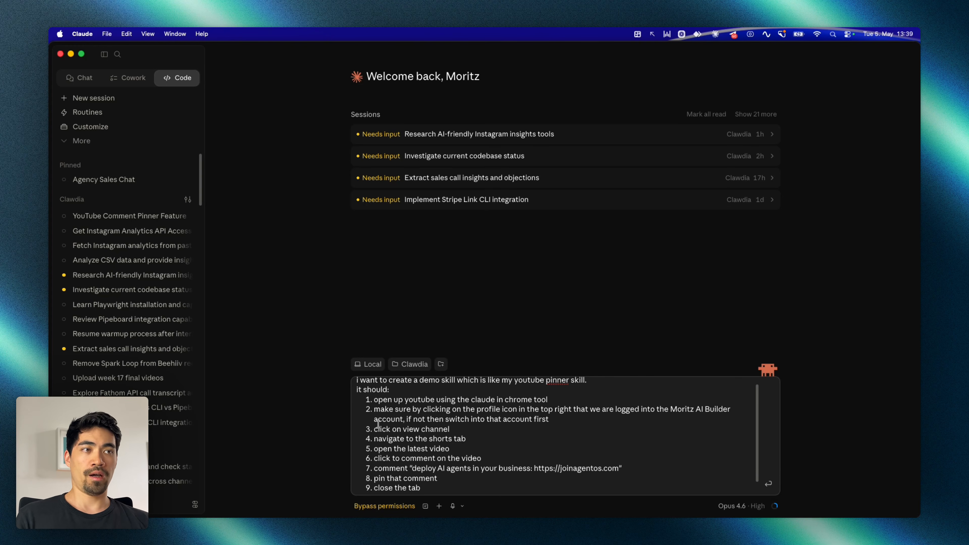
pyautogui.scroll(-1, 416, 425)
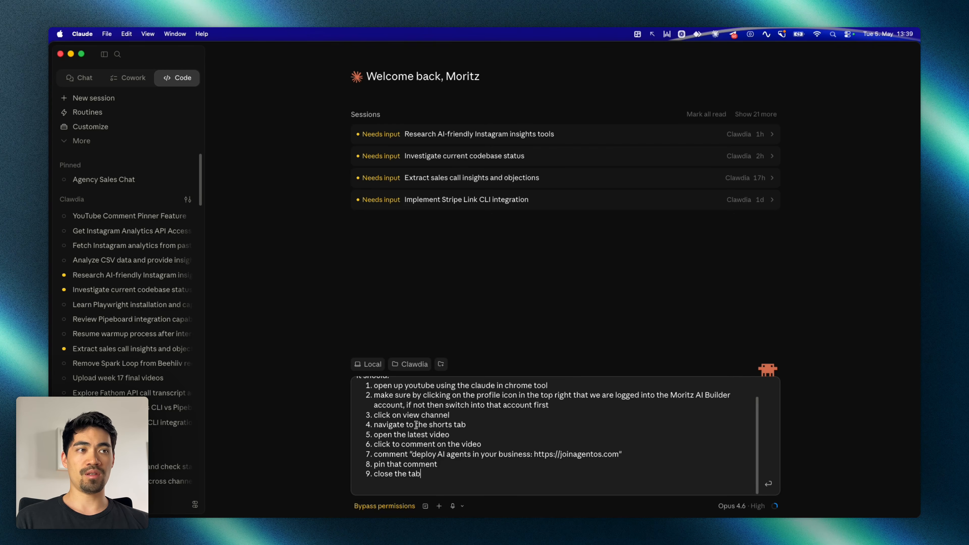
pyautogui.scroll(1, 391, 425)
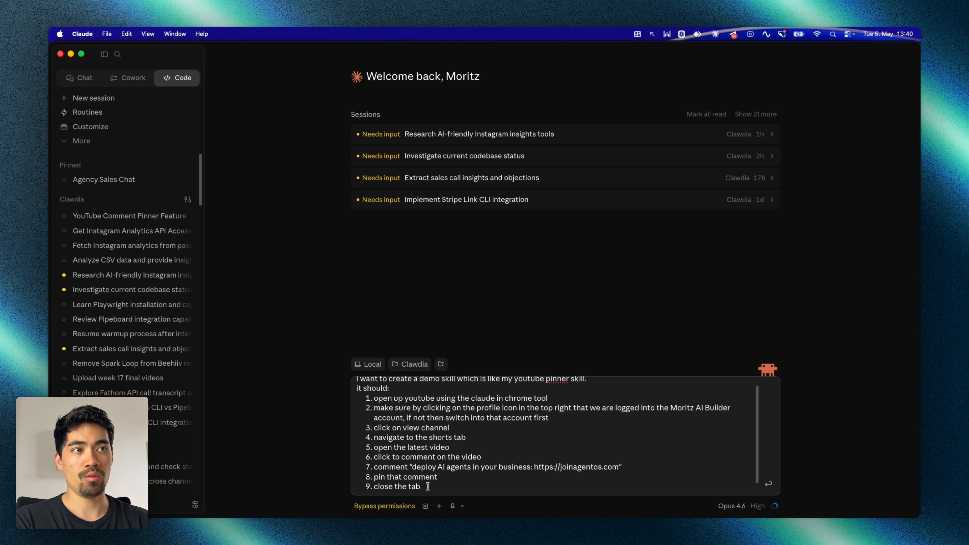
pyautogui.press('Return')
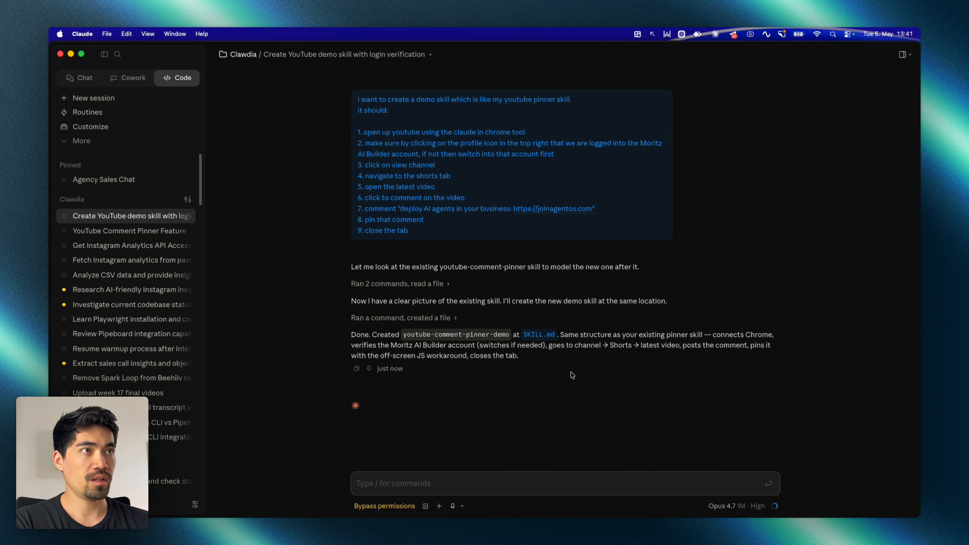
# Switch to Finder, show hidden files in the Clawdia folder and open the skills folder inside .claude
pyautogui.hotkey('ctrl', 'Up')
pyautogui.click(789, 180)
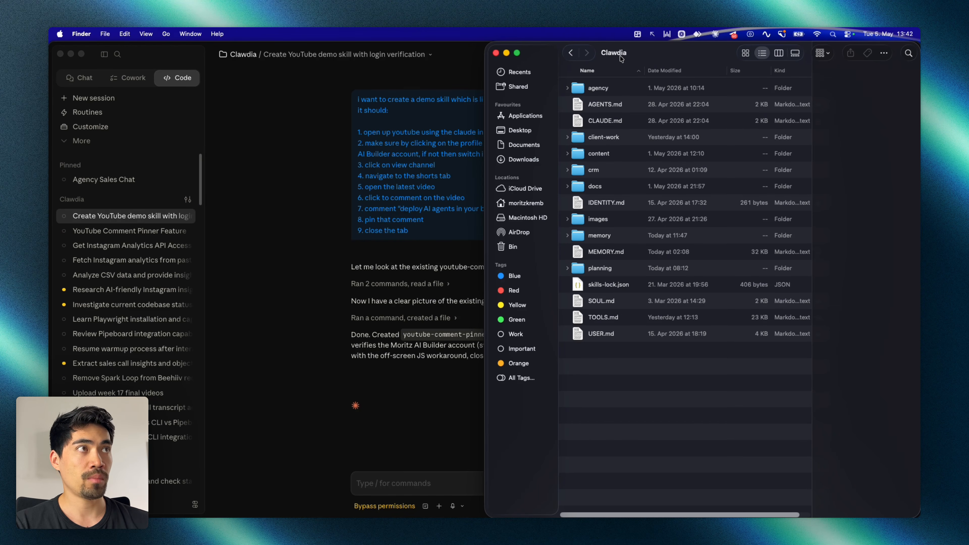
pyautogui.press('super+shift+period')
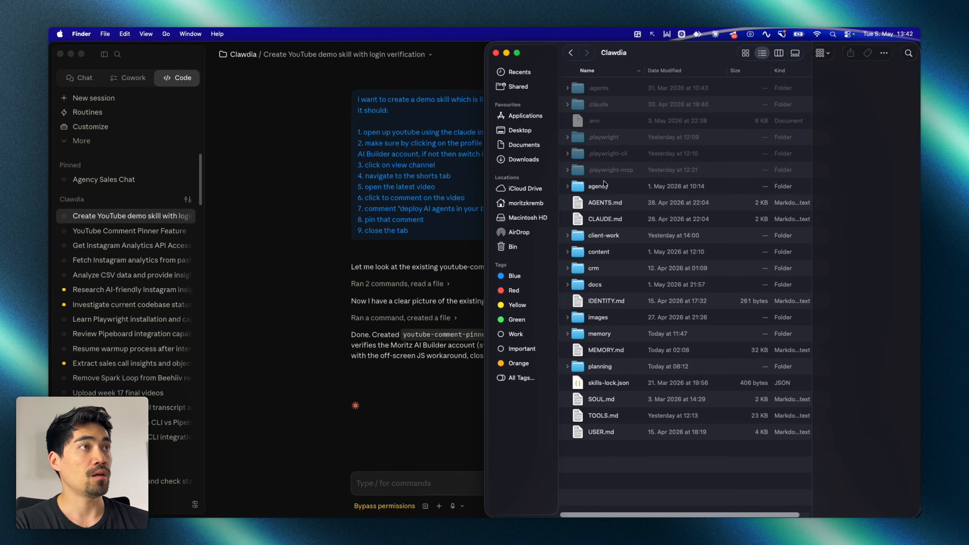
pyautogui.doubleClick(597, 108)
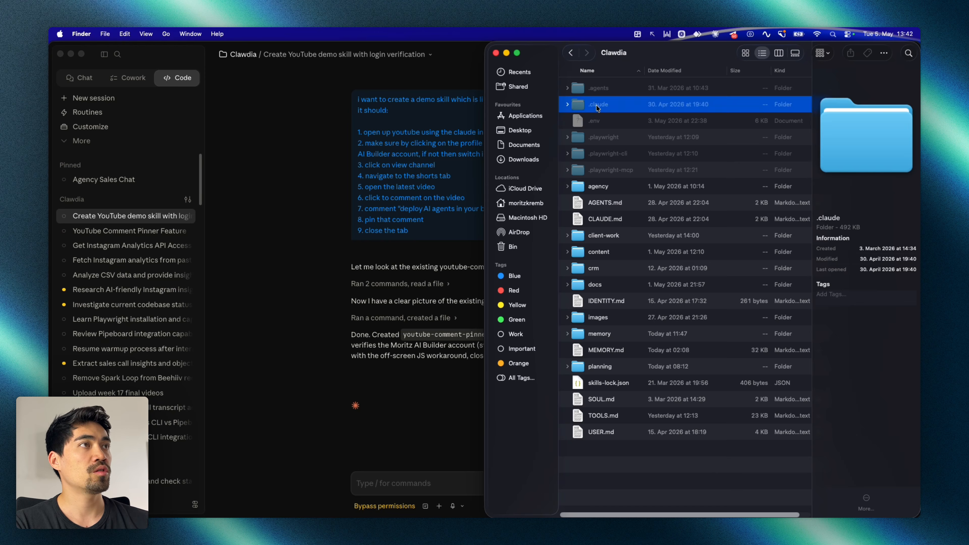
pyautogui.click(591, 123)
pyautogui.doubleClick(591, 123)
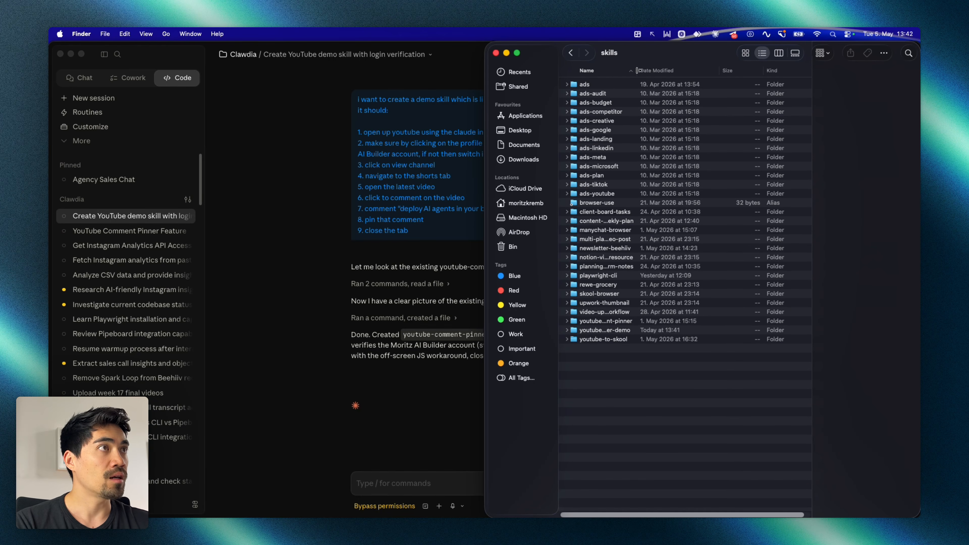
# Widen the Name column to show full folder names and expand the youtube-comment-pinner-demo folder
pyautogui.moveTo(637, 70); pyautogui.dragTo(688, 71)
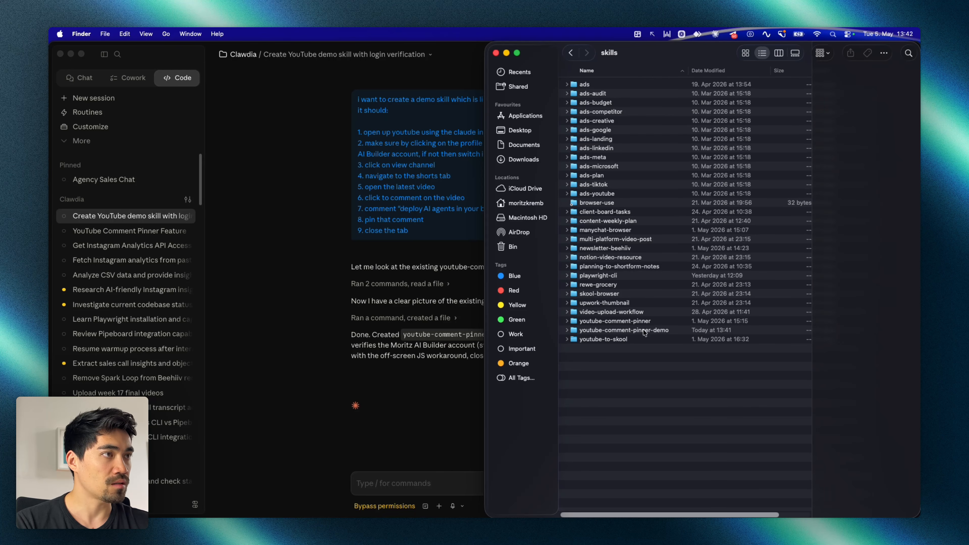
pyautogui.click(621, 330)
pyautogui.click(610, 323)
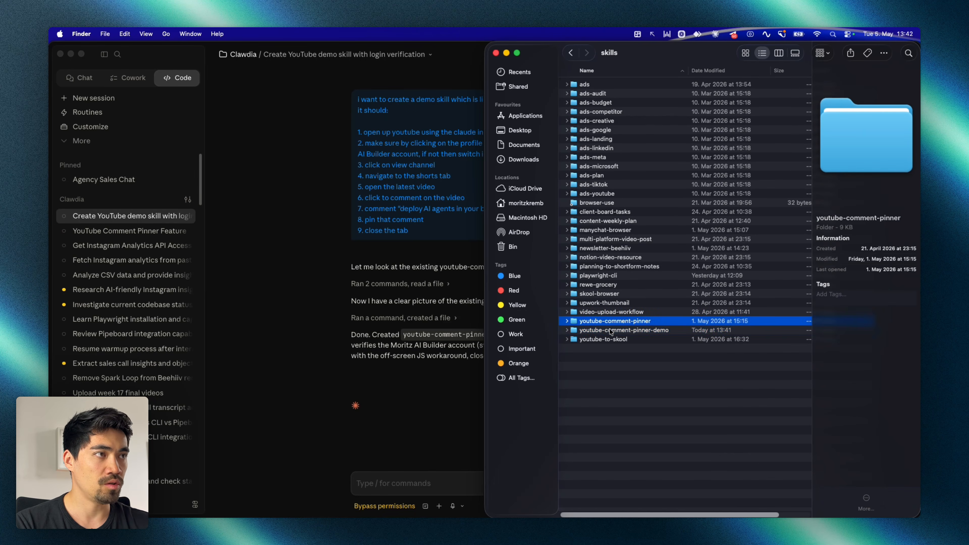
pyautogui.click(609, 330)
pyautogui.click(567, 330)
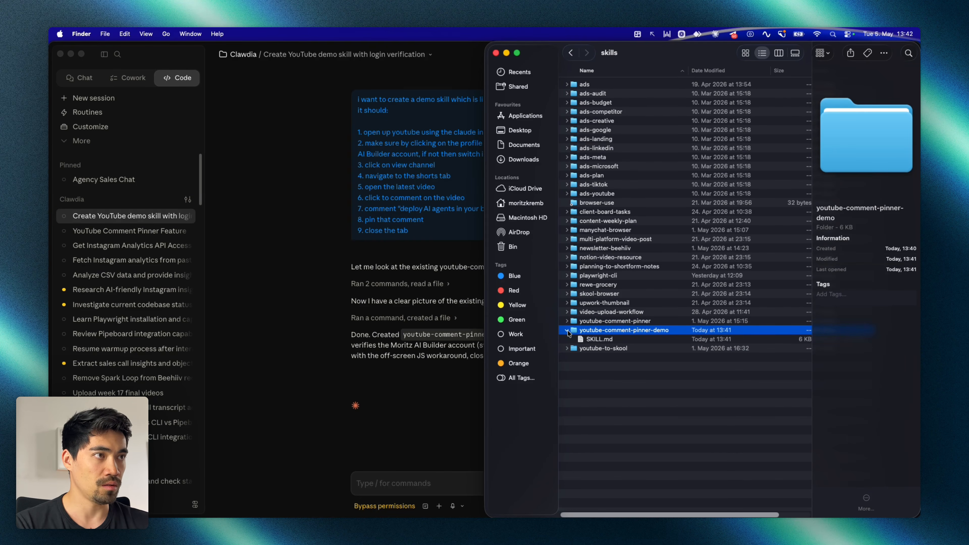
# Preview the demo skill's SKILL.md and read its workflow from connecting Chrome to pinning the comment and closing the tab
pyautogui.click(602, 340)
pyautogui.press('space')
pyautogui.scroll(-9, 495, 310)
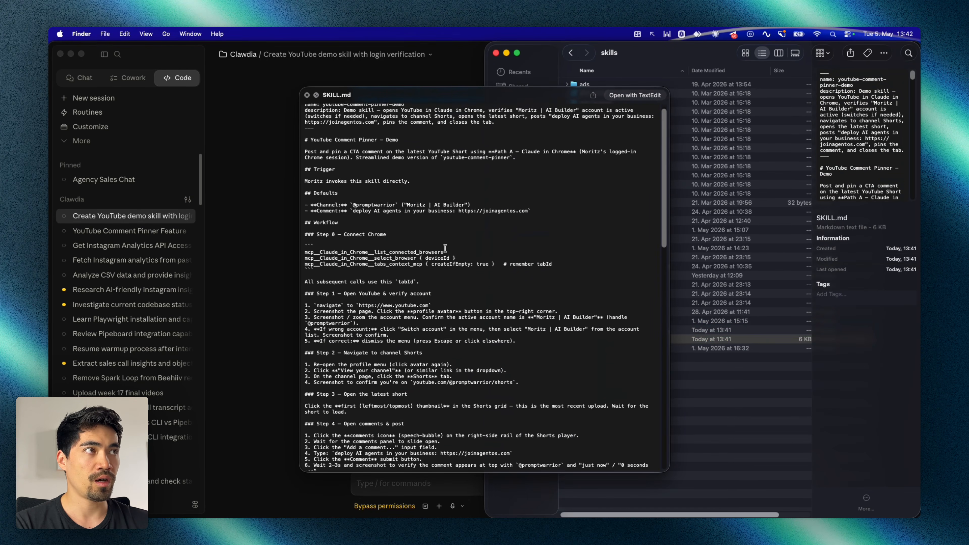
pyautogui.scroll(9, 445, 248)
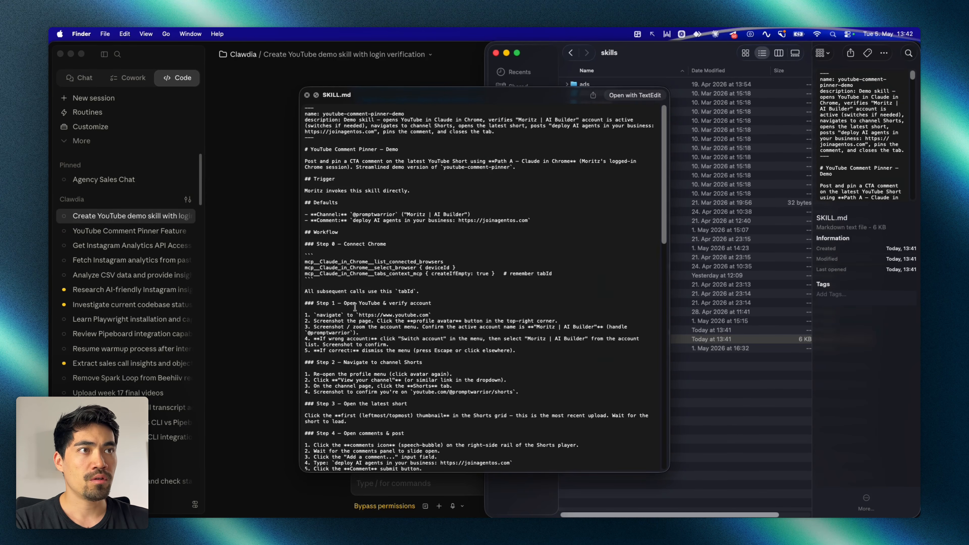
pyautogui.scroll(-7, 355, 308)
pyautogui.scroll(-7, 325, 269)
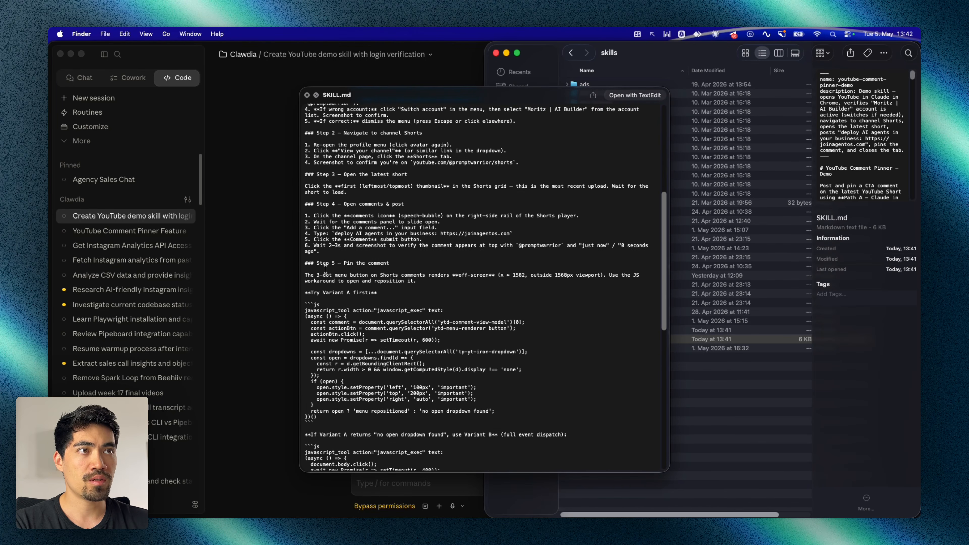
pyautogui.scroll(-14, 345, 214)
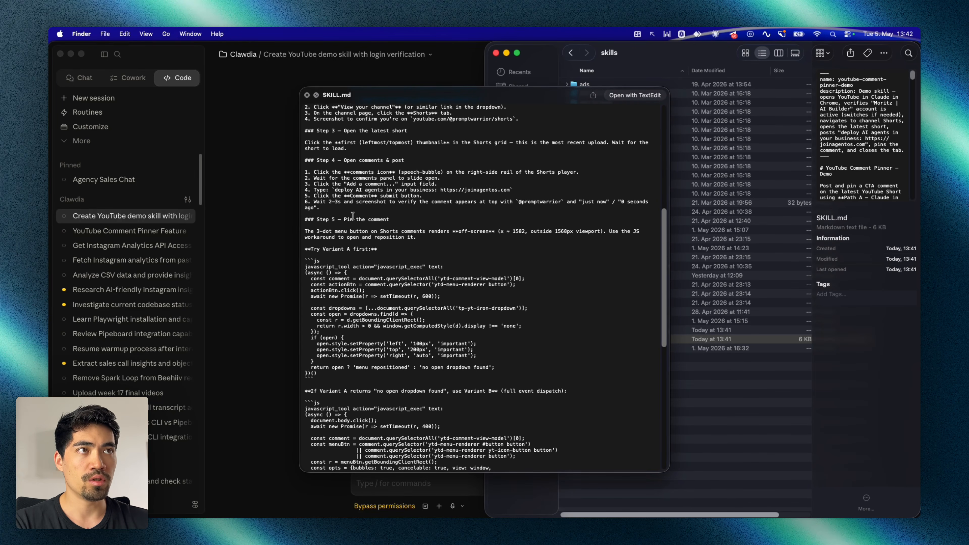
pyautogui.scroll(-6, 353, 216)
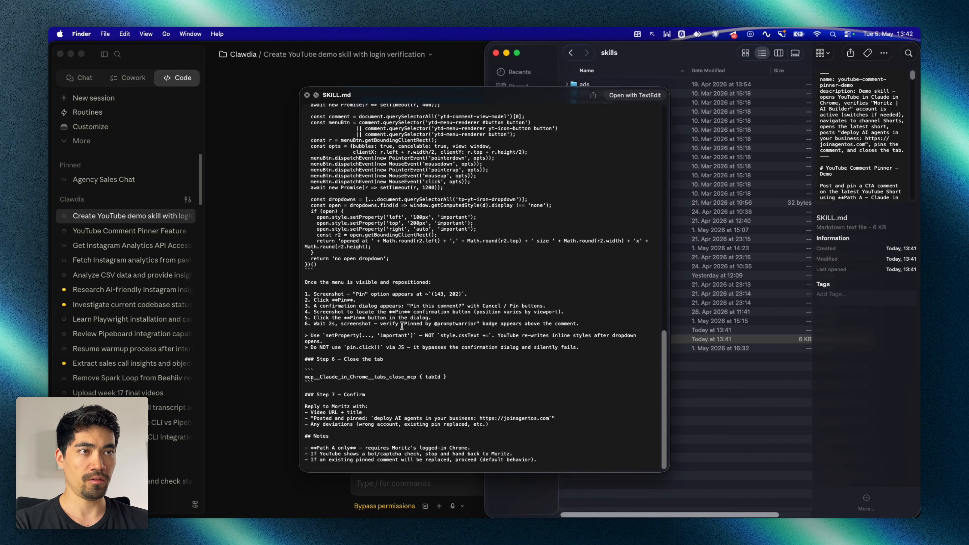
pyautogui.scroll(7, 364, 321)
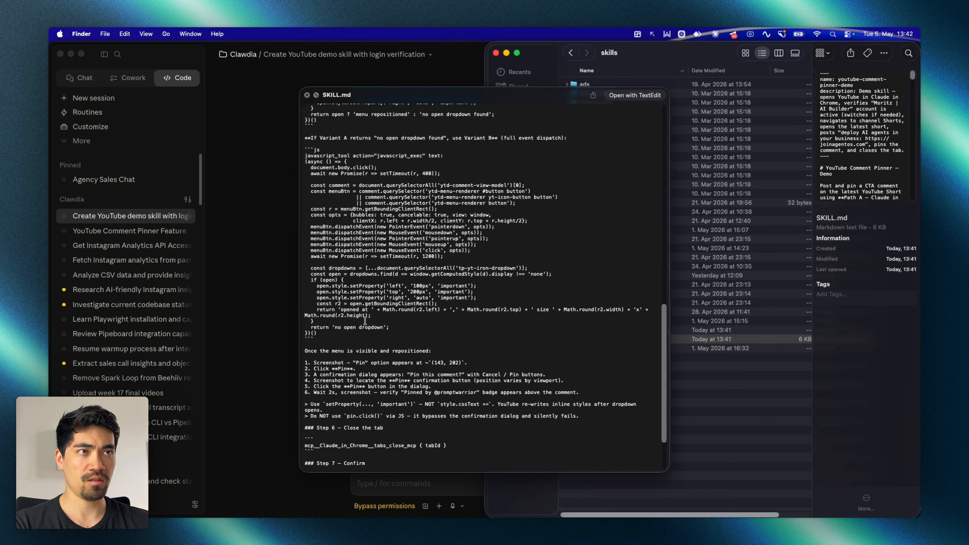
pyautogui.scroll(5, 349, 262)
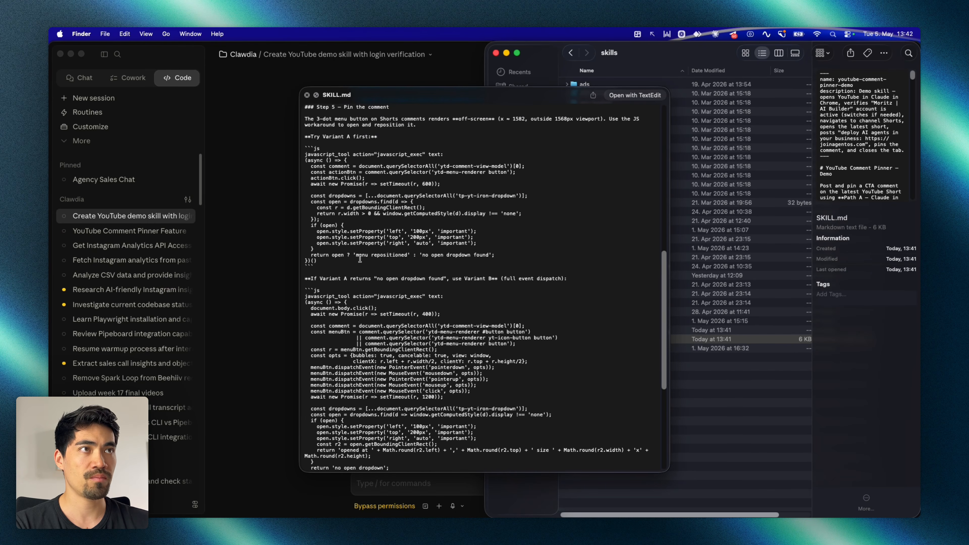
pyautogui.press('space')
# Return to Claude, send "lets test it now", and check the skill's run on the YouTube channel in Chrome
pyautogui.click(430, 448)
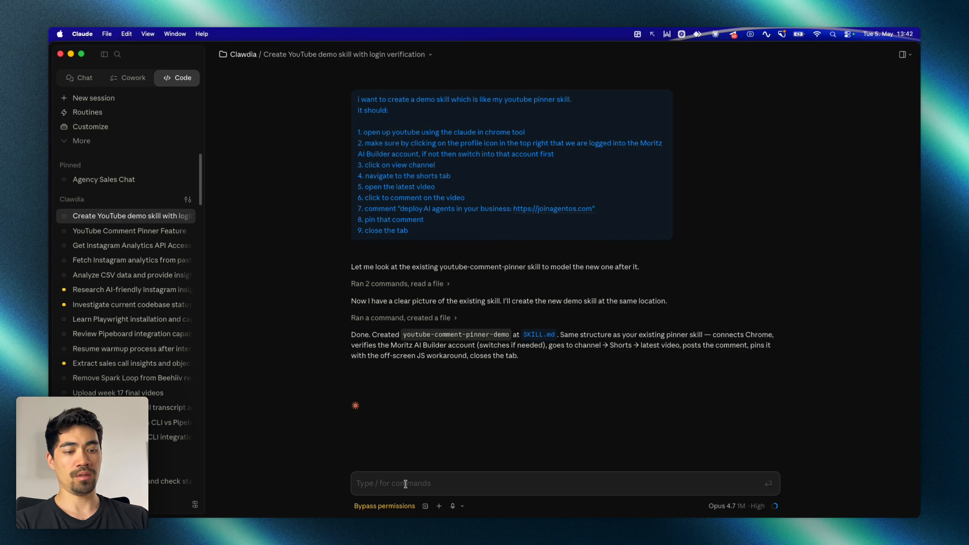
pyautogui.write('lets test it now')
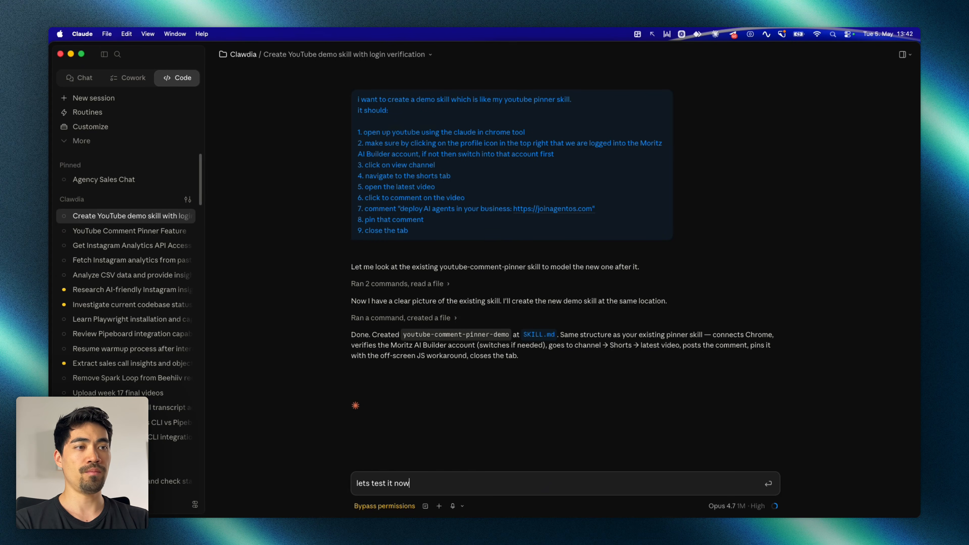
pyautogui.press('Return')
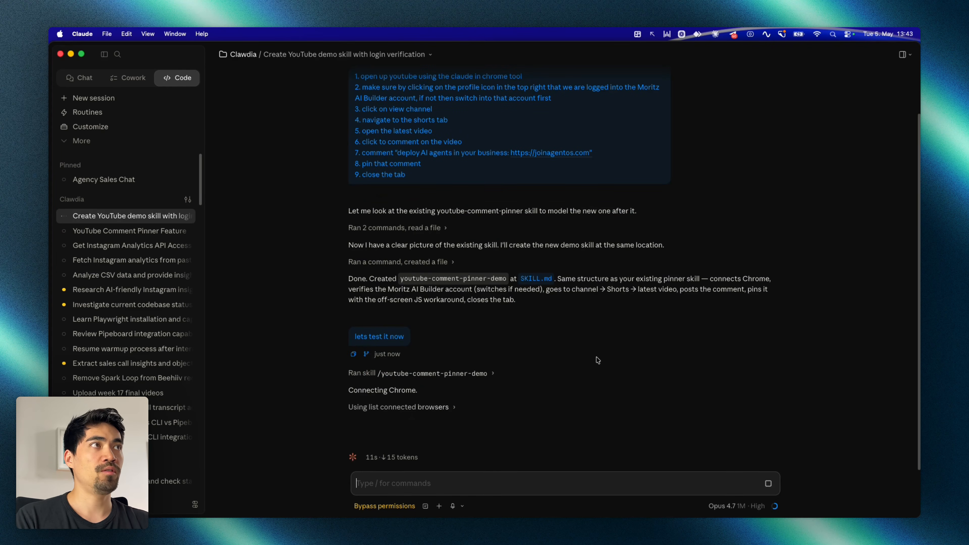
pyautogui.hotkey('ctrl', 'Up')
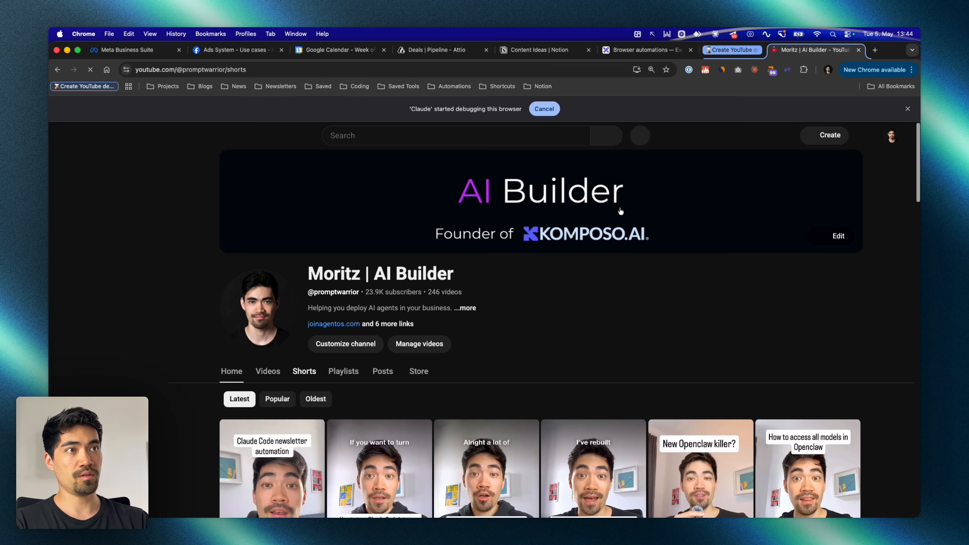
pyautogui.press('super+Tab')
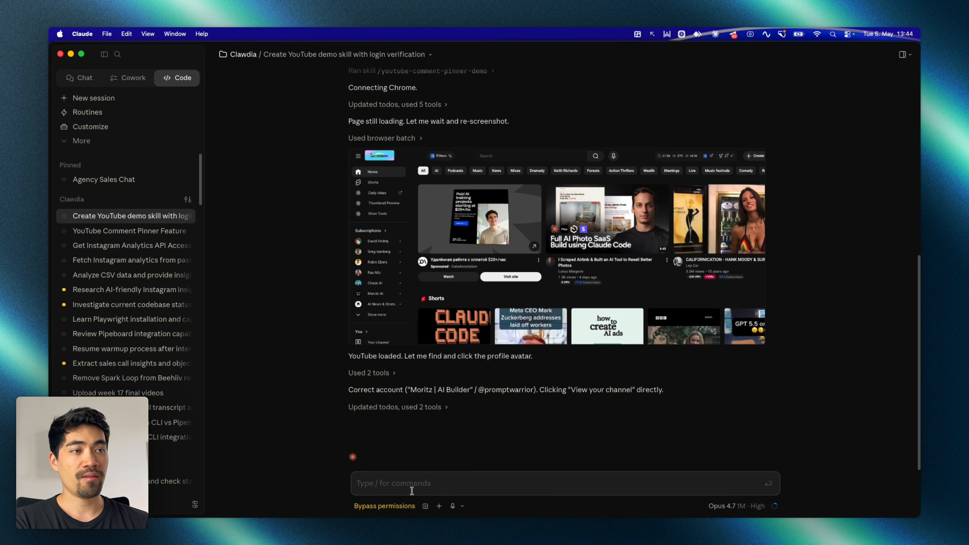
# Look up the available skills with "/youtube" in the message box, and clear the text without sending it
pyautogui.write('/')
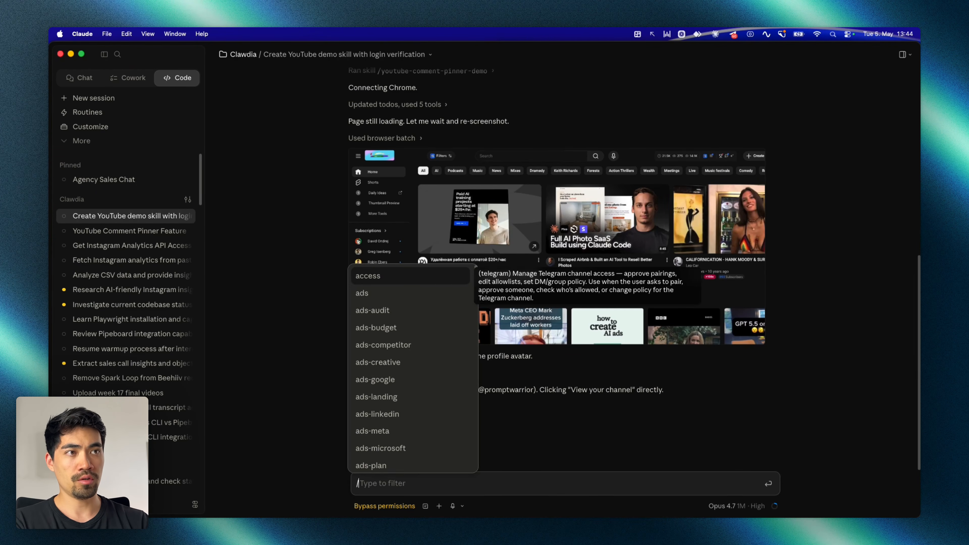
pyautogui.write('youtube')
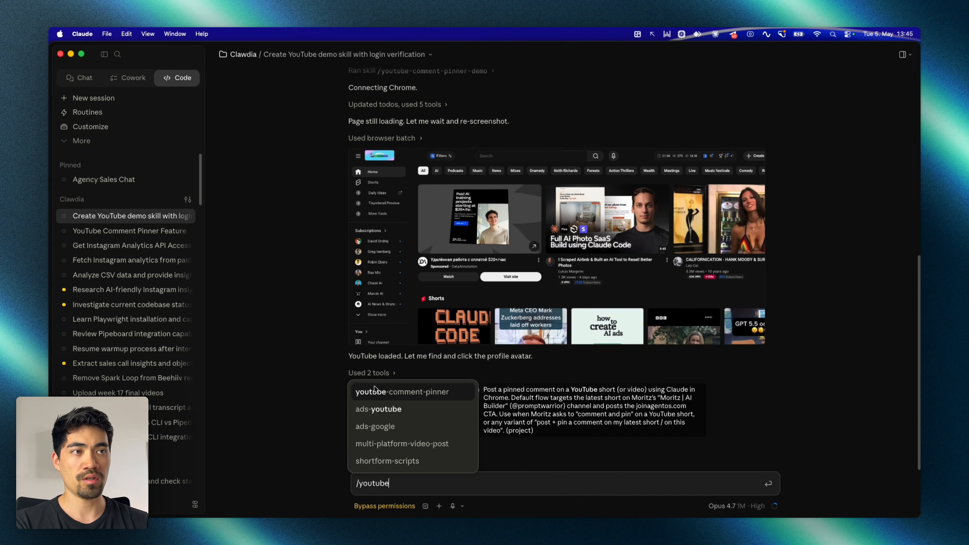
pyautogui.click(295, 343)
pyautogui.tripleClick(401, 483)
pyautogui.press('BackSpace')
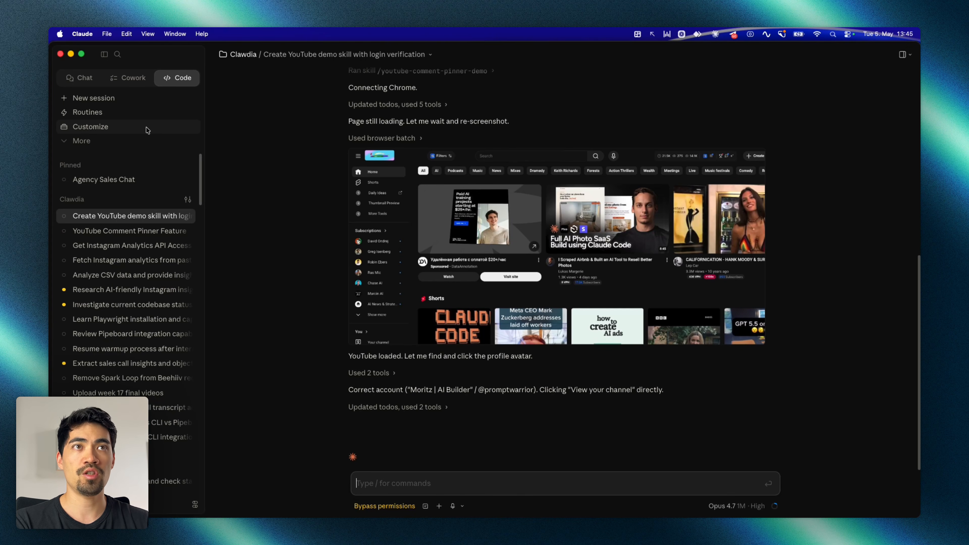
# Open the Routines overview and start a new local routine
pyautogui.click(109, 116)
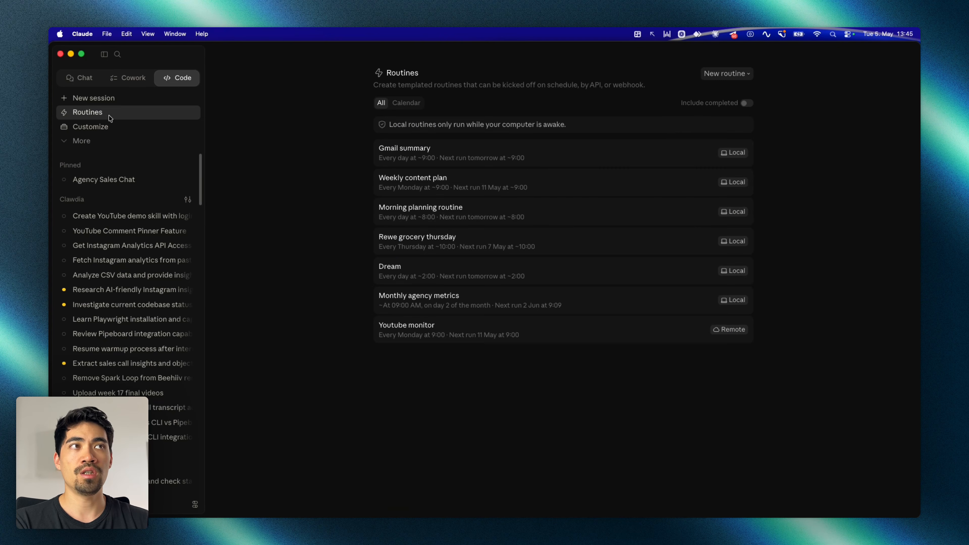
pyautogui.click(733, 76)
pyautogui.click(709, 94)
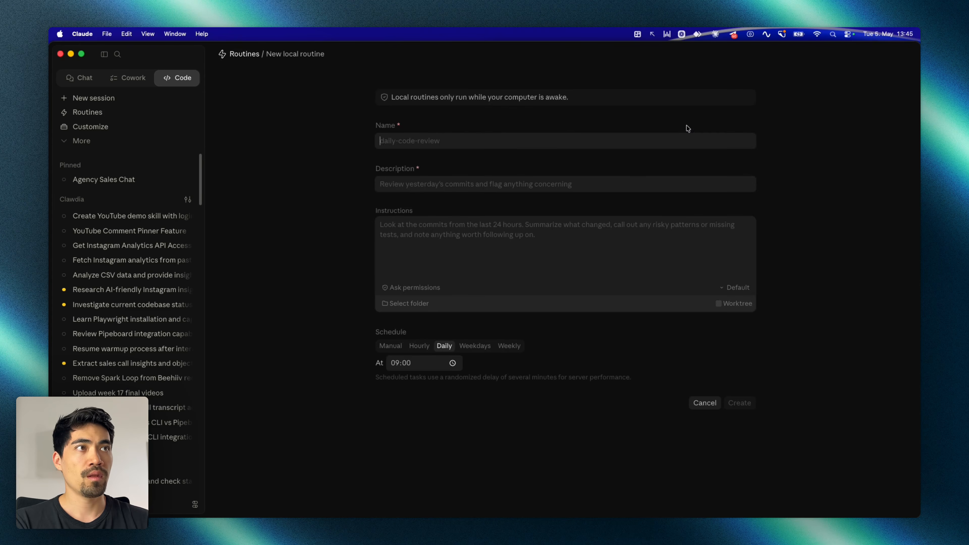
# Write the routine's instructions, starting with "call the youtube pinner skill using your"
pyautogui.click(406, 235)
pyautogui.write('call the youtube')
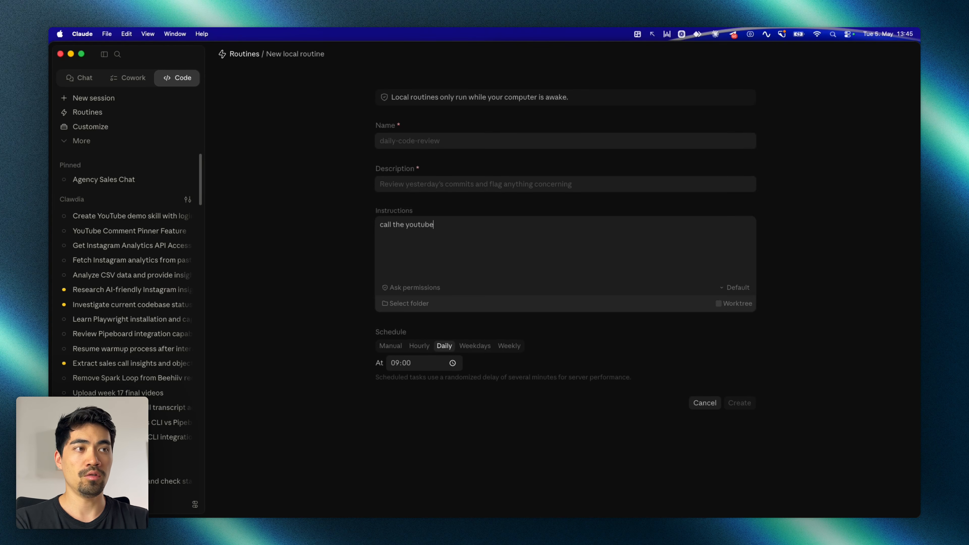
pyautogui.write(' pinner skill using your')
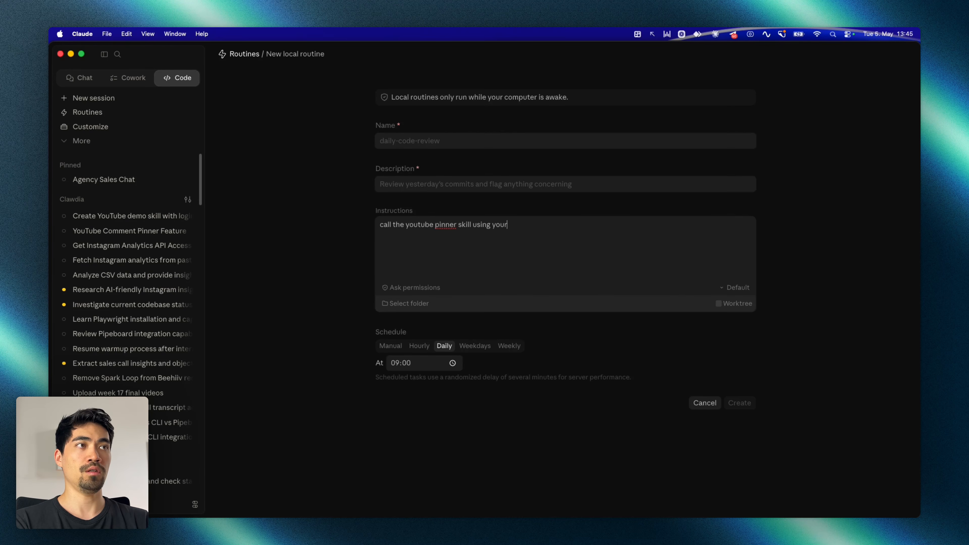
pyautogui.write(' skill to')
pyautogui.press('BackSpace')
pyautogui.press('BackSpace')
pyautogui.write('skill too')
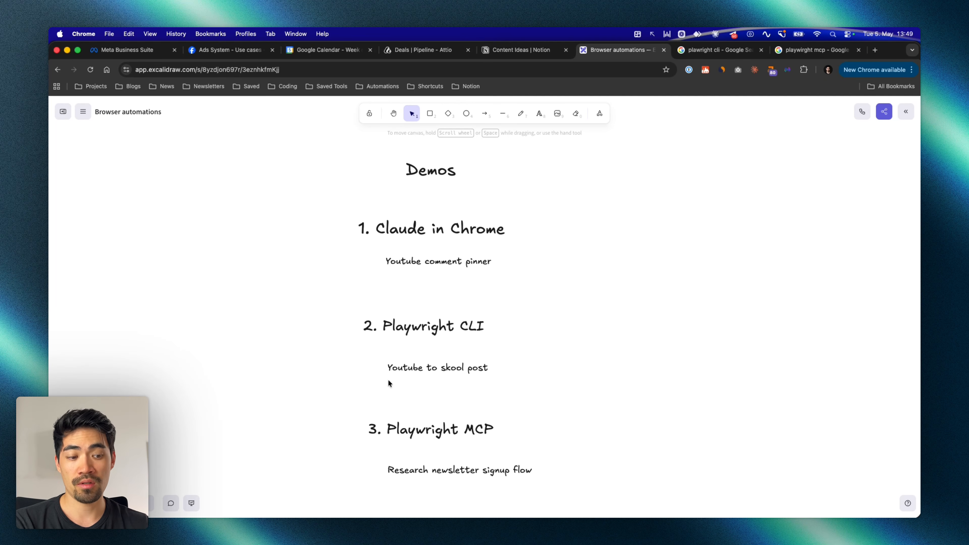
# Open the microsoft/playwright-cli GitHub repository from the Google results for Playwright CLI and copy its URL
pyautogui.hotkey('ctrl', 'Tab')
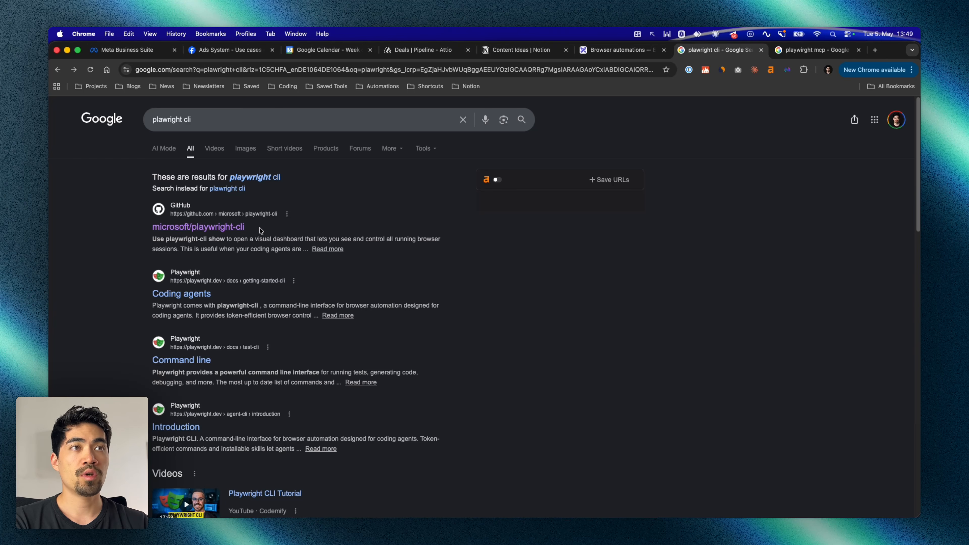
pyautogui.click(198, 228)
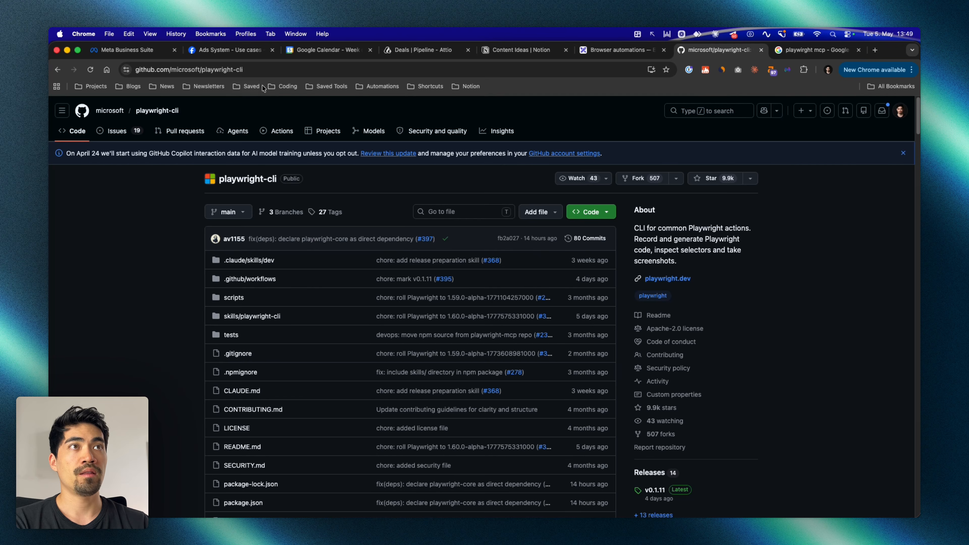
pyautogui.click(260, 71)
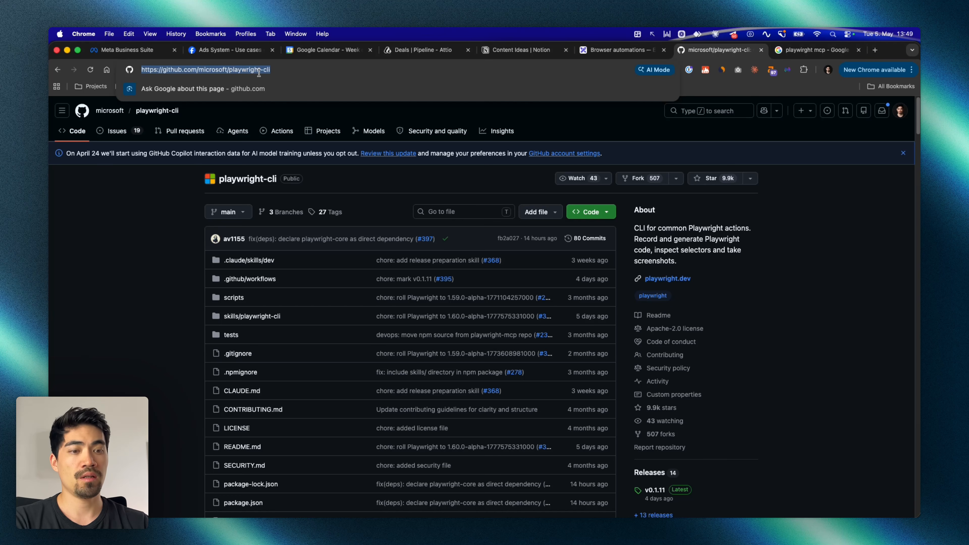
pyautogui.press('super+c')
# Switch to Claude and draft the message "install this:" followed by the copied playwright-cli repository link
pyautogui.hotkey('ctrl', 'Up')
pyautogui.click(310, 214)
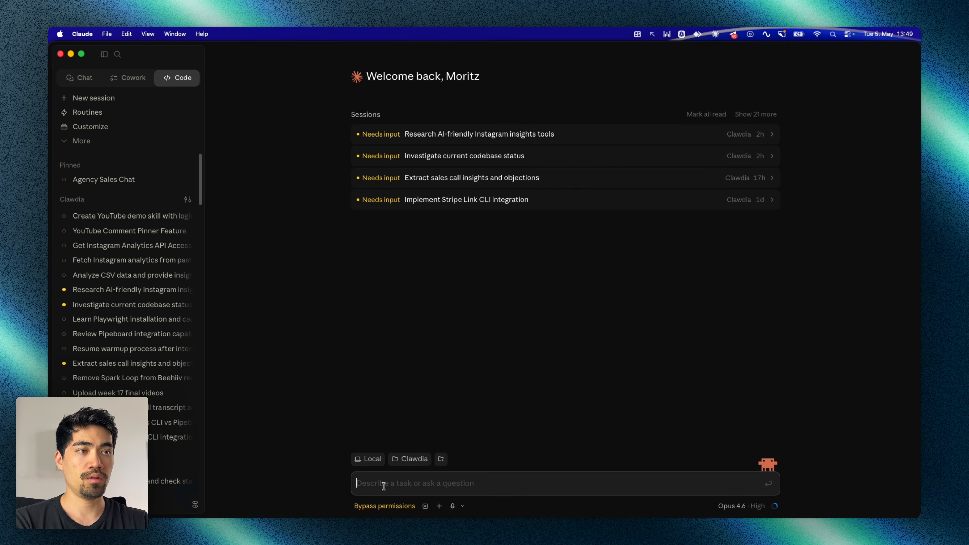
pyautogui.click(382, 486)
pyautogui.write('install')
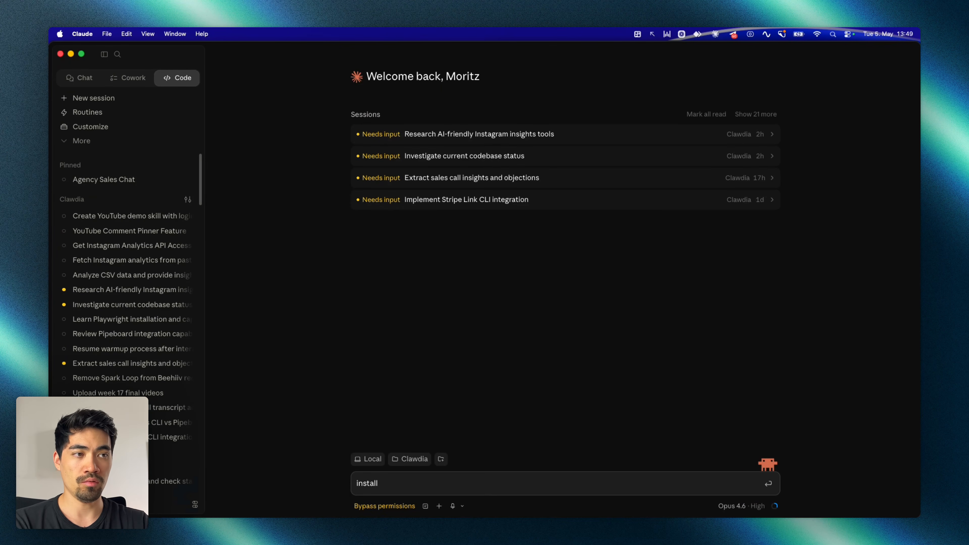
pyautogui.write(' this:')
pyautogui.press('super+v')
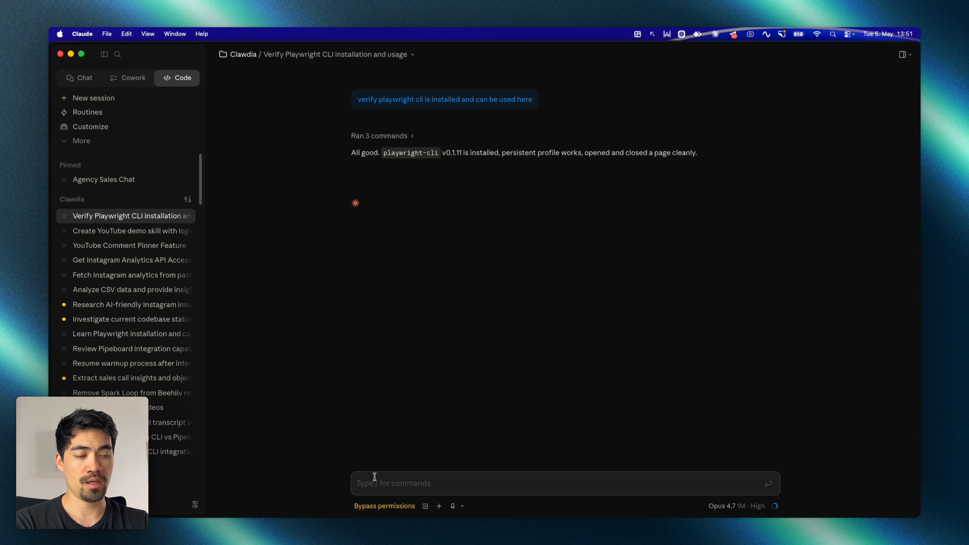
# Send "open up the browser with playwright cli. it should be visible for me. and open up the skool.com website"
pyautogui.write('open up the browser')
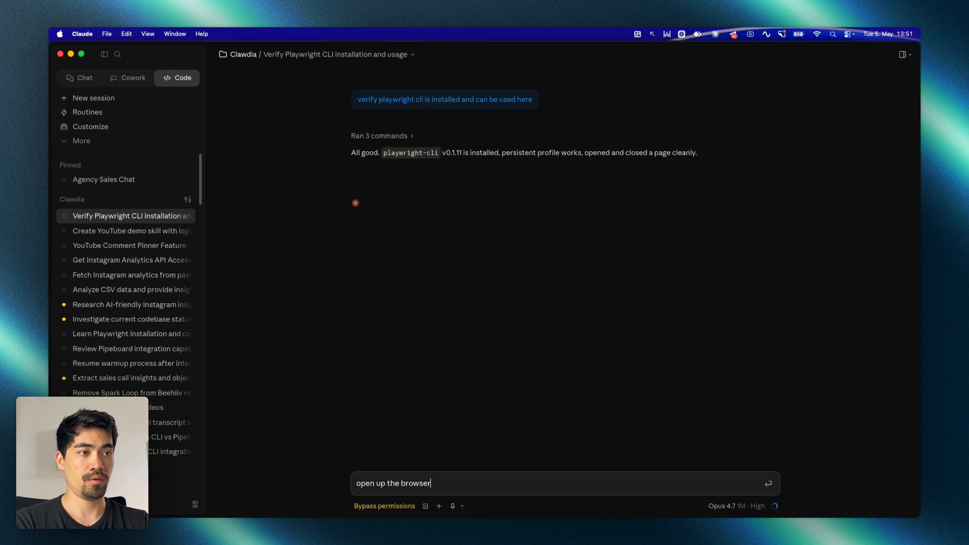
pyautogui.write(' with playwrigh')
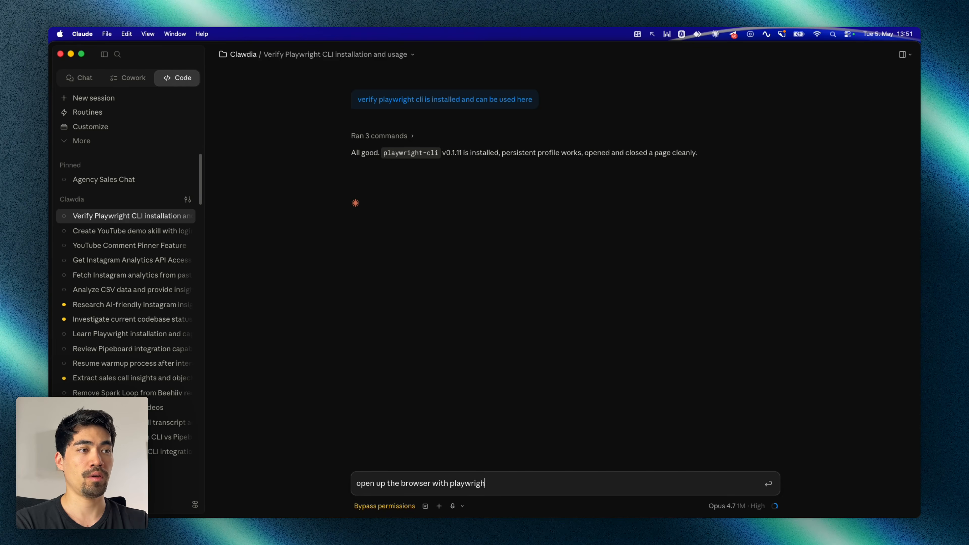
pyautogui.write('t cli. it should b')
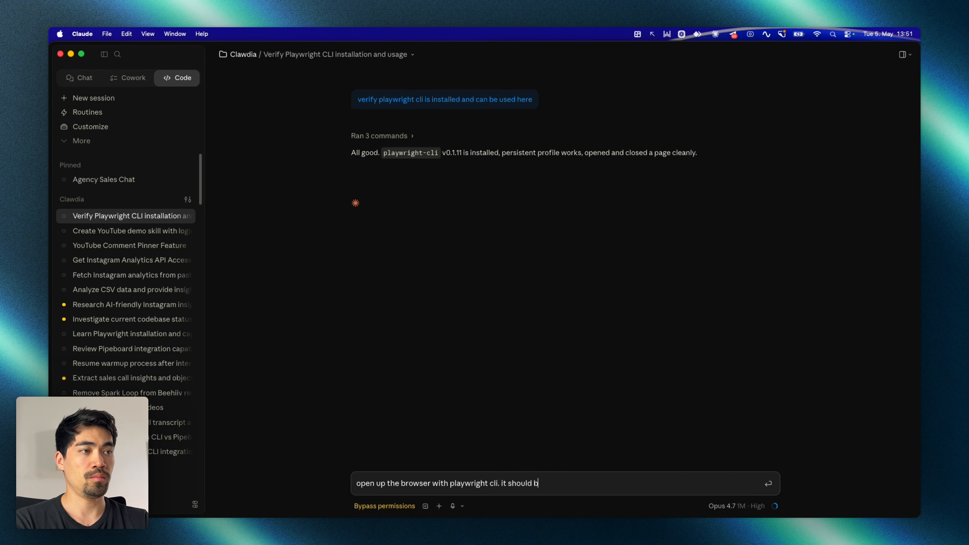
pyautogui.write('e visible for me')
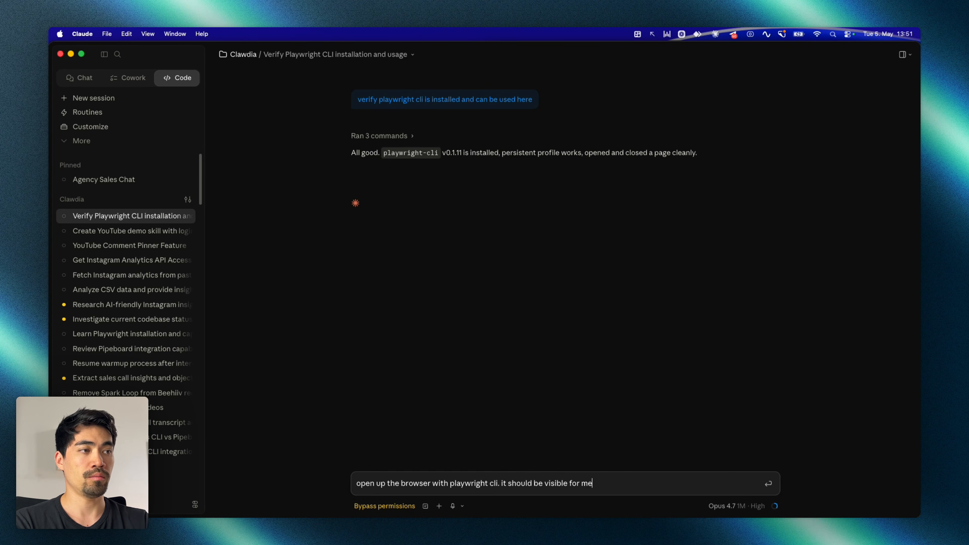
pyautogui.write('. and open up the ')
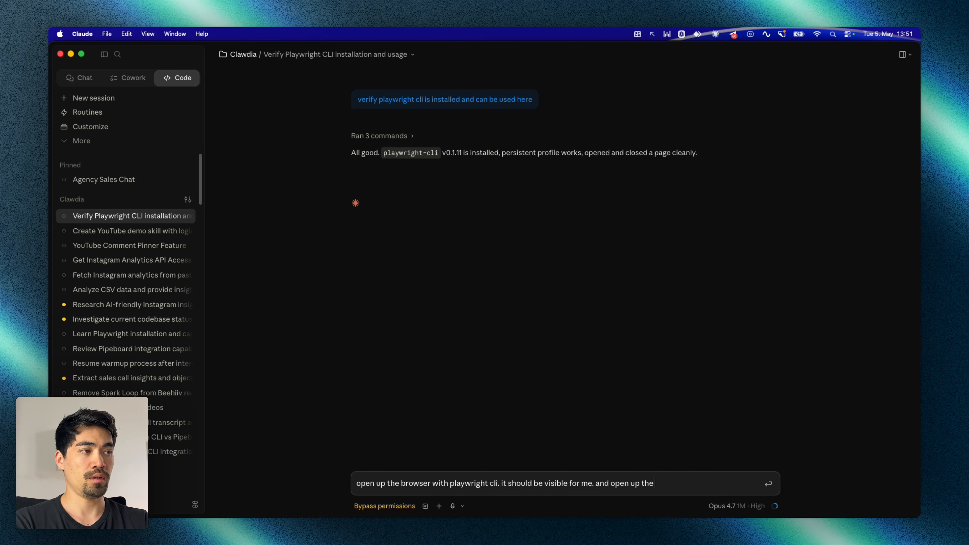
pyautogui.write('skool.com website')
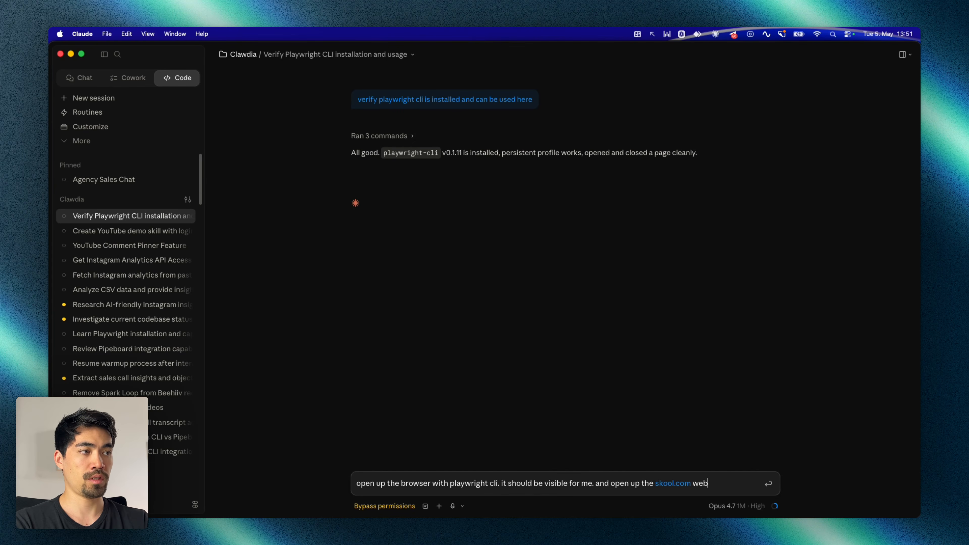
pyautogui.press('Return')
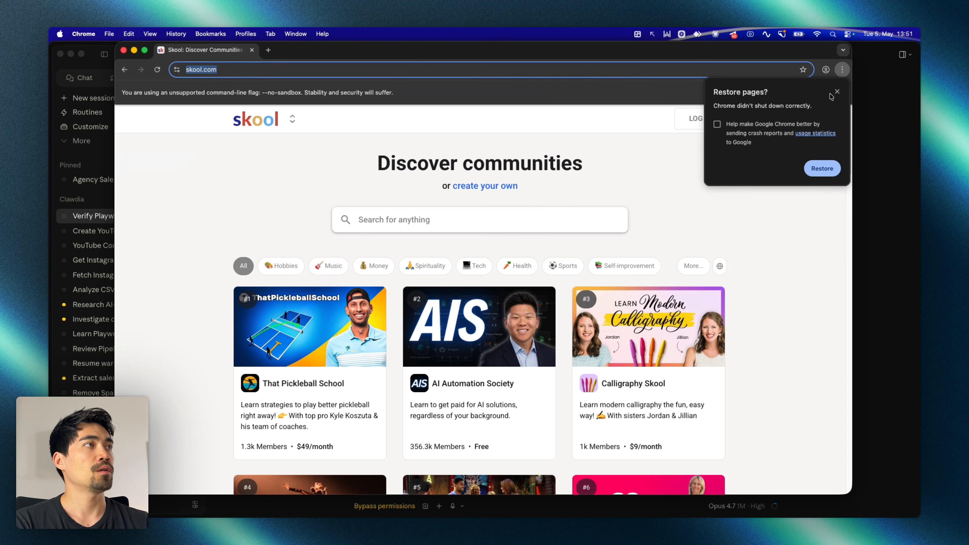
# Dismiss the Restore pages prompt in the Playwright browser and start logging in to Skool
pyautogui.click(839, 93)
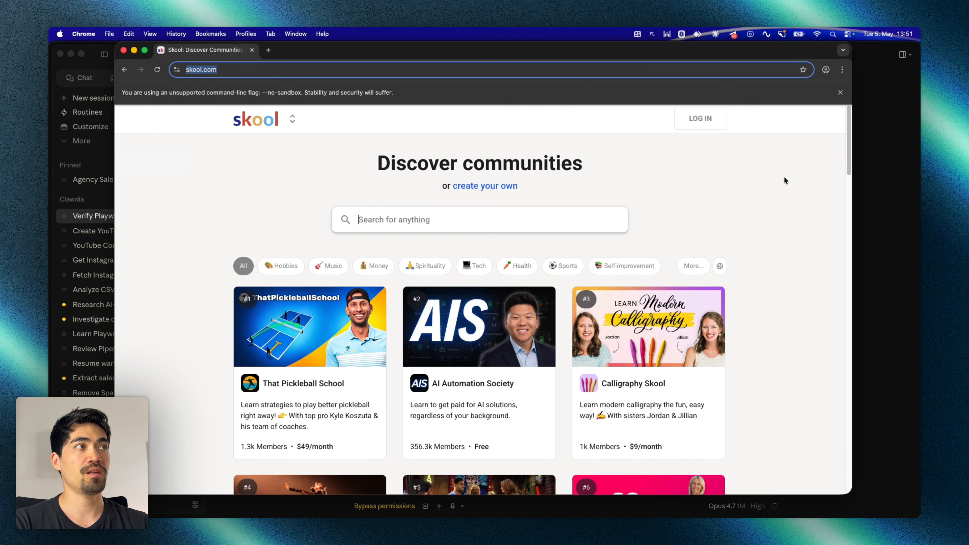
pyautogui.click(706, 119)
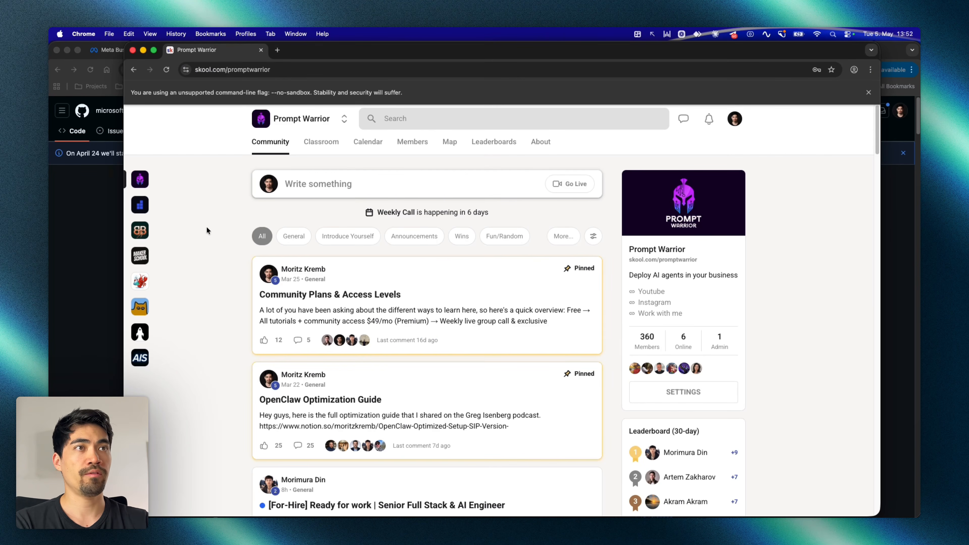
# Return to Claude and ask it to close and reopen the browser and verify that the Skool profile is still logged in
pyautogui.hotkey('ctrl', 'Up')
pyautogui.click(310, 375)
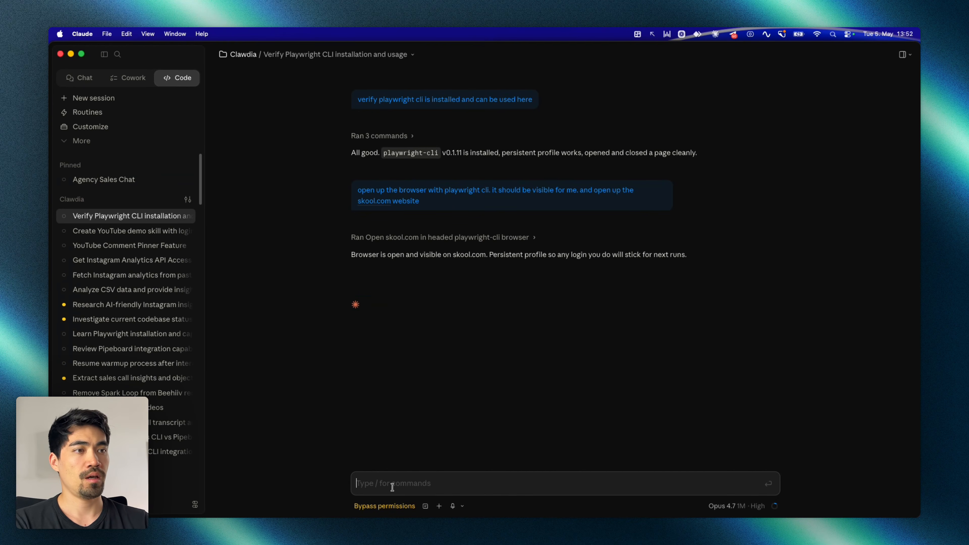
pyautogui.write('ok ive log')
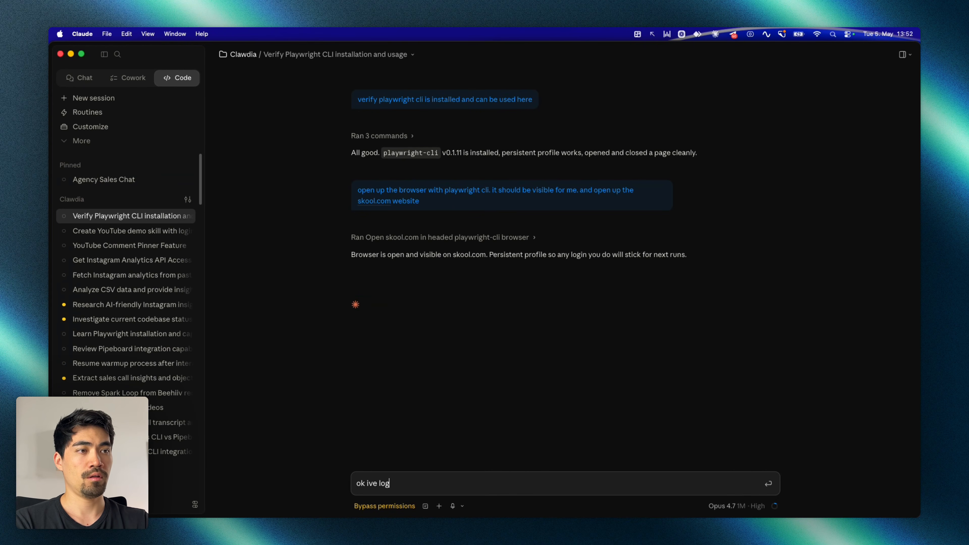
pyautogui.write('ged into my ')
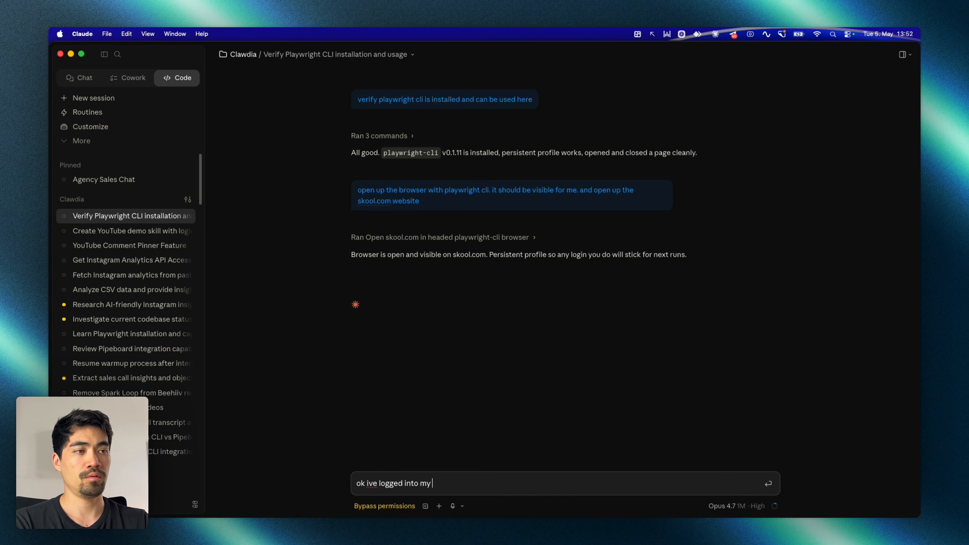
pyautogui.write('skool prov')
pyautogui.write('il')
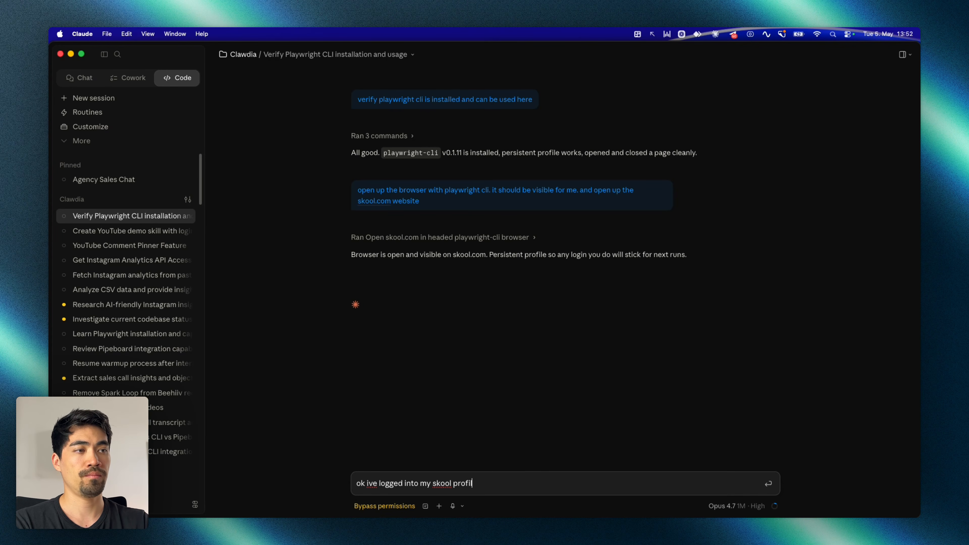
pyautogui.write('e. i want you to now')
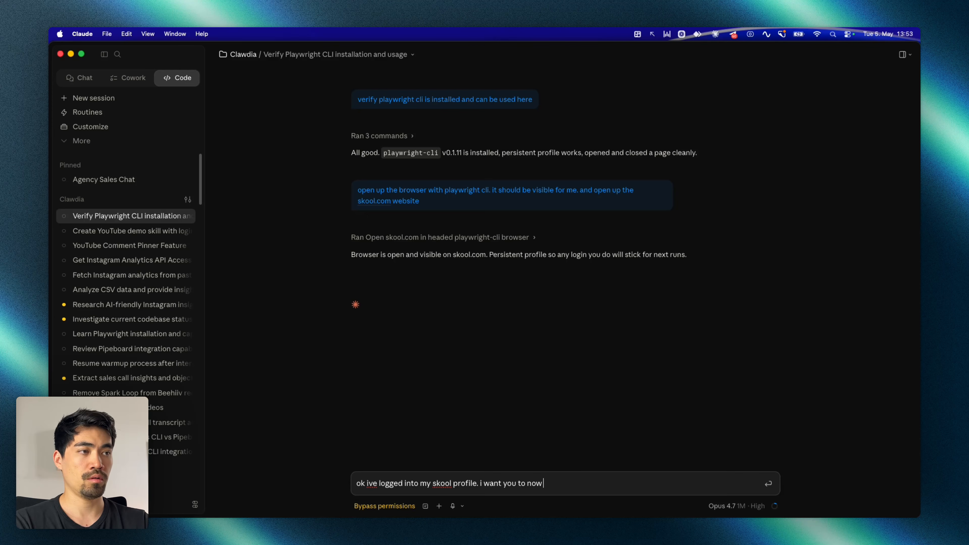
pyautogui.write(' close the browser')
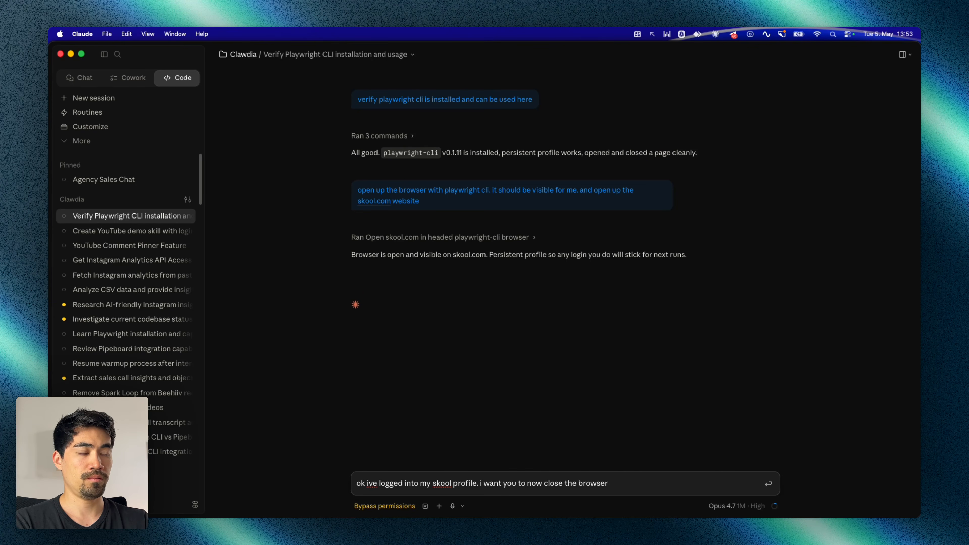
pyautogui.write(' and reopen')
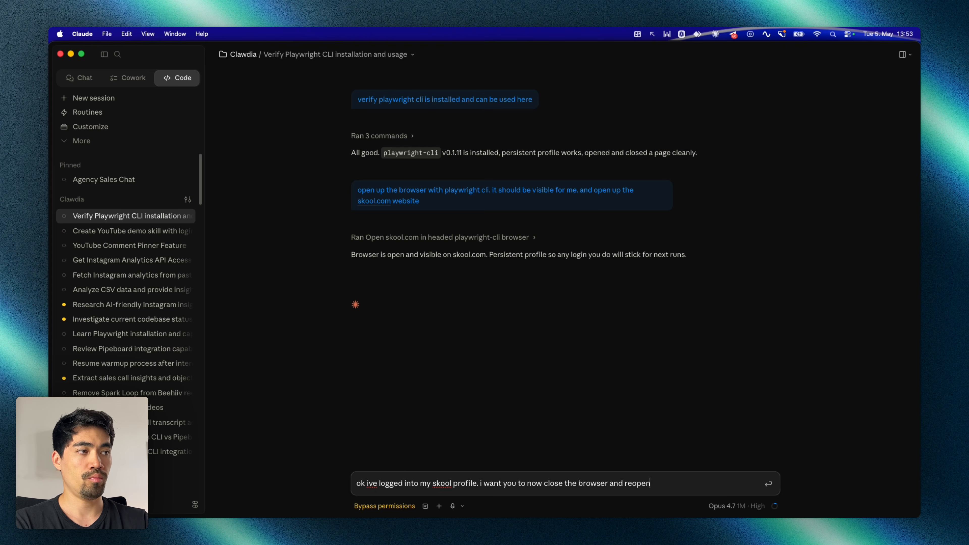
pyautogui.write(' it and m')
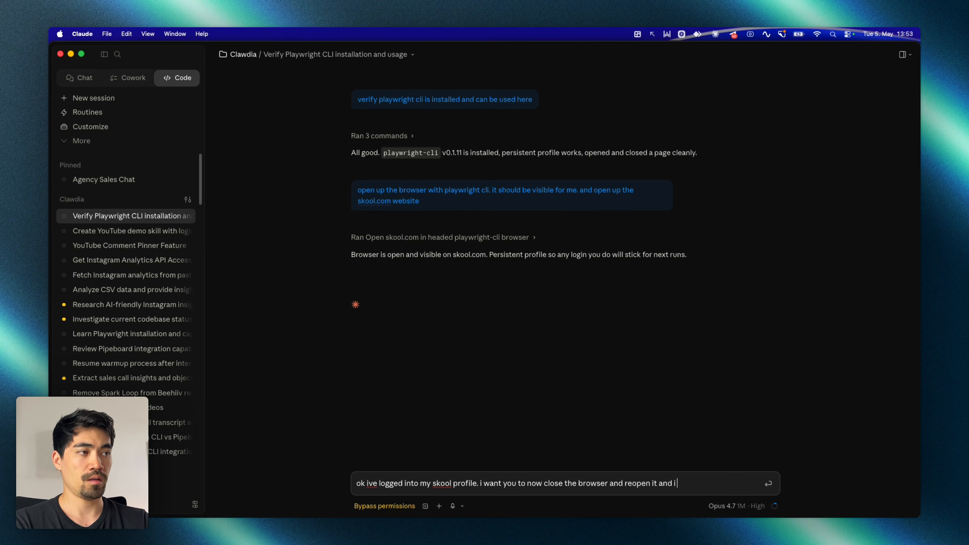
pyautogui.write(' want to verify i')
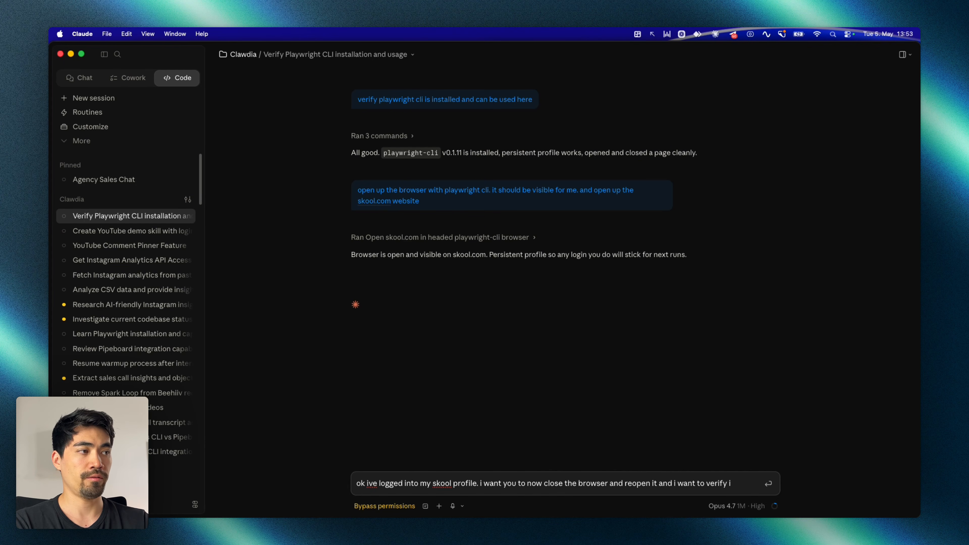
pyautogui.write('f i am still logged in')
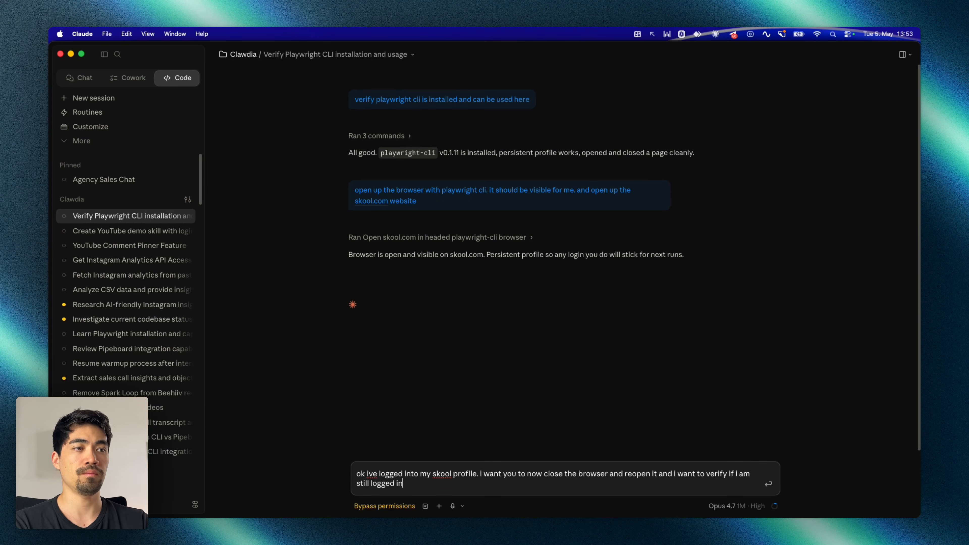
pyautogui.press('Return')
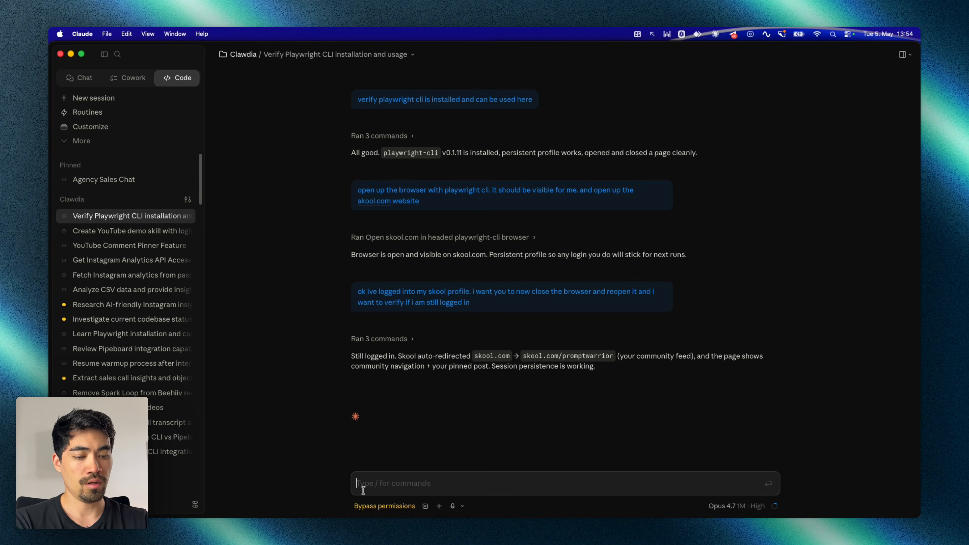
# Ask Claude to take the latest longform video from the YouTube prompt warrior channel, get the link and create a Skool community post linking to it
pyautogui.write('i want you to')
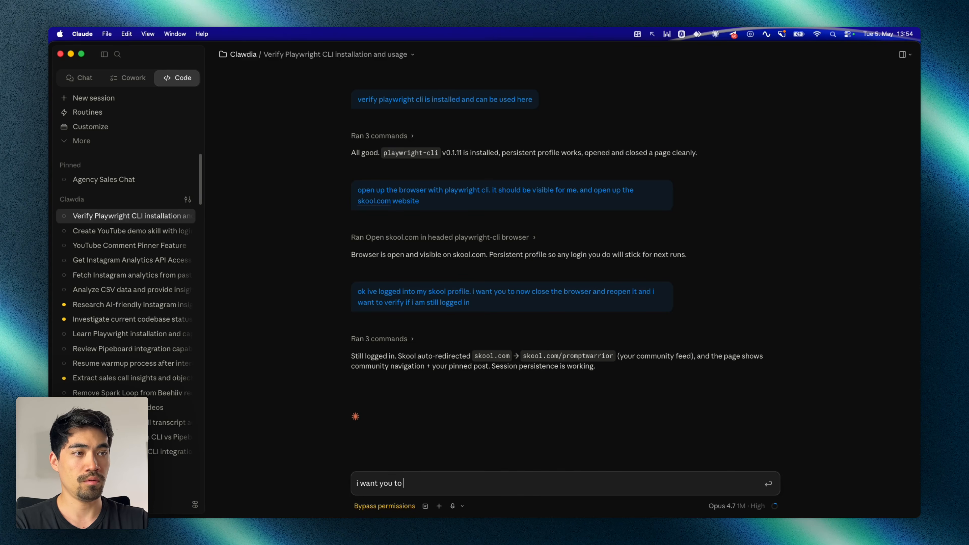
pyautogui.write(' now take my latest longform video')
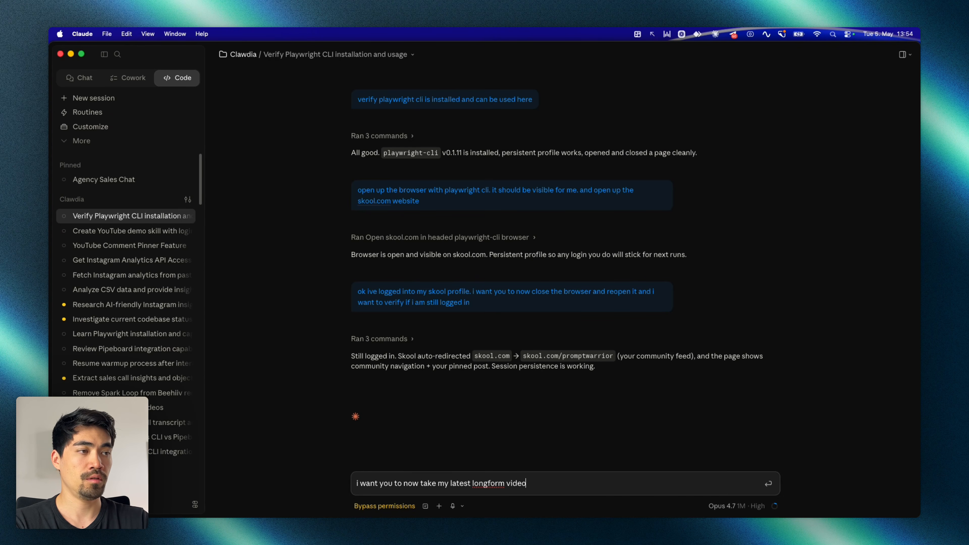
pyautogui.write(' from youtube (prompt warri')
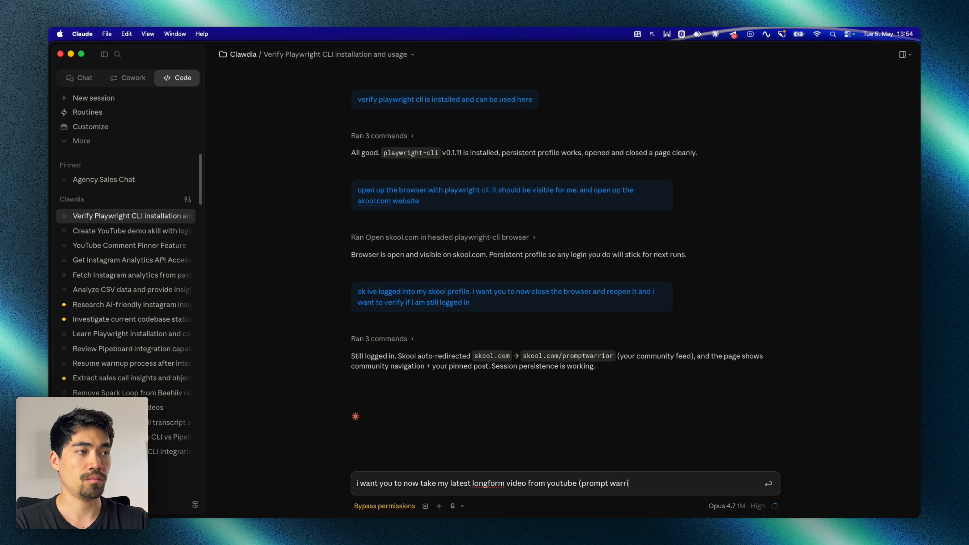
pyautogui.write('or channel), get the')
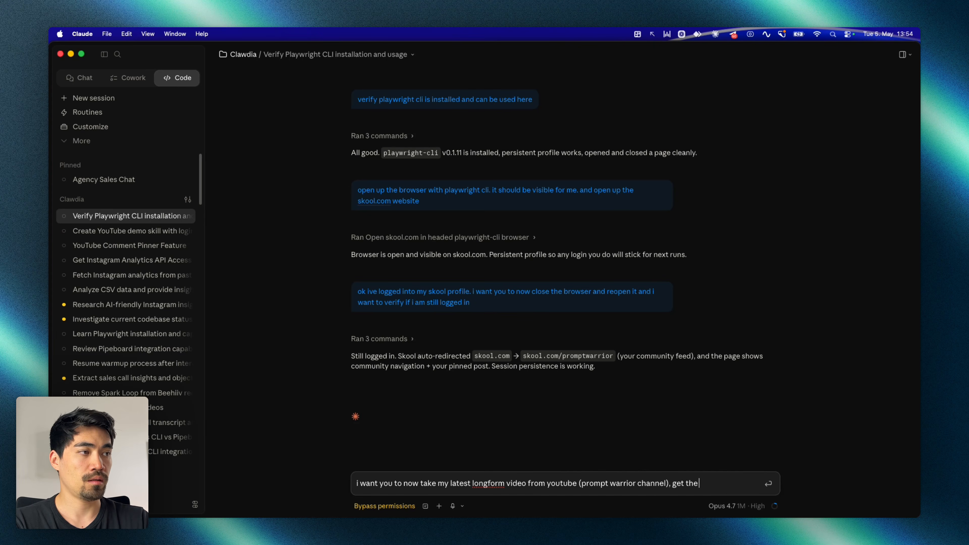
pyautogui.write(' link and create a')
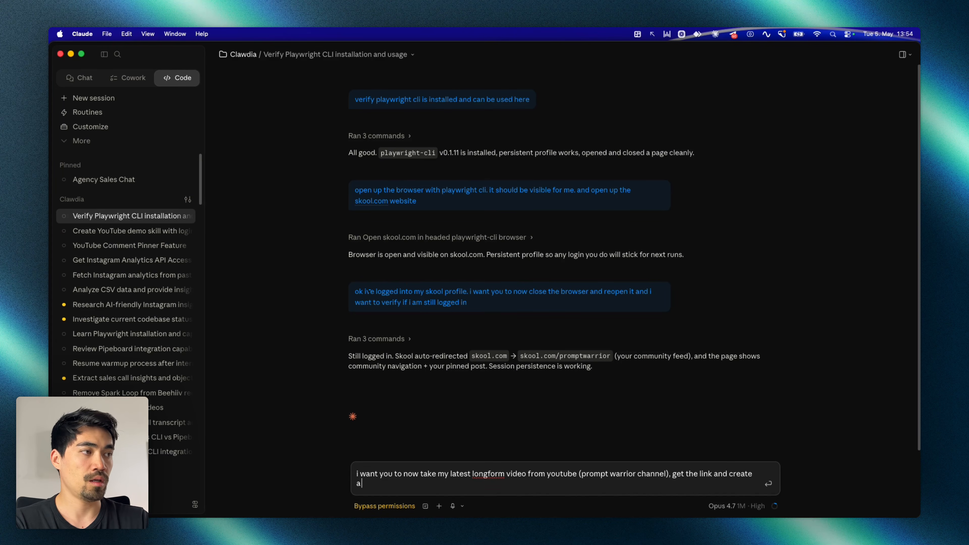
pyautogui.write(' post in my skool community lin')
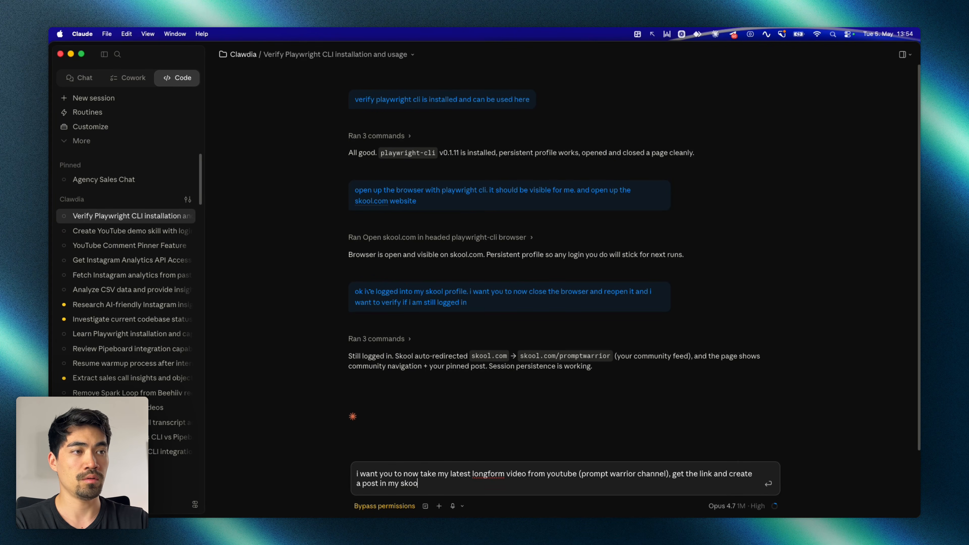
pyautogui.write('king to that video')
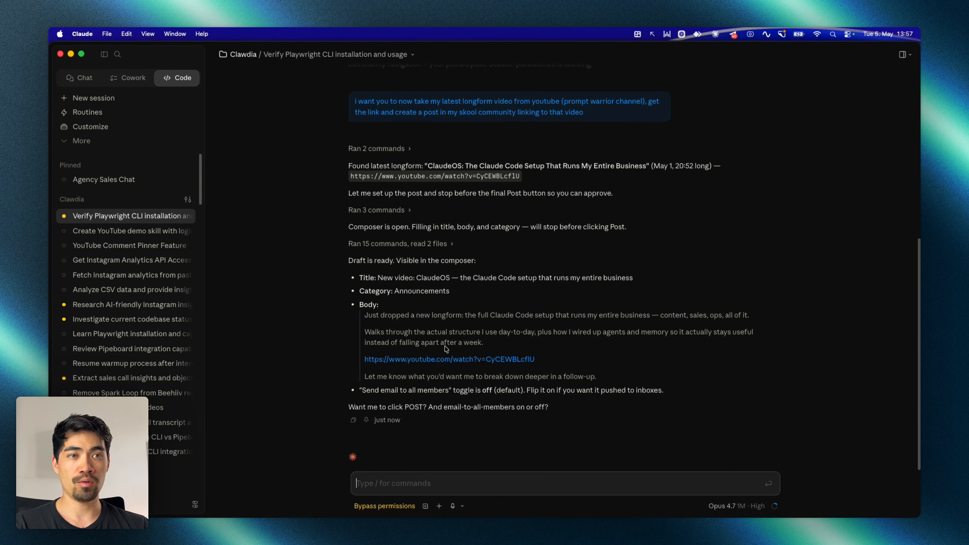
# Switch to the Playwright browser and discard the drafted "New video: ClaudeOS" post without publishing it
pyautogui.hotkey('ctrl', 'Up')
pyautogui.click(512, 237)
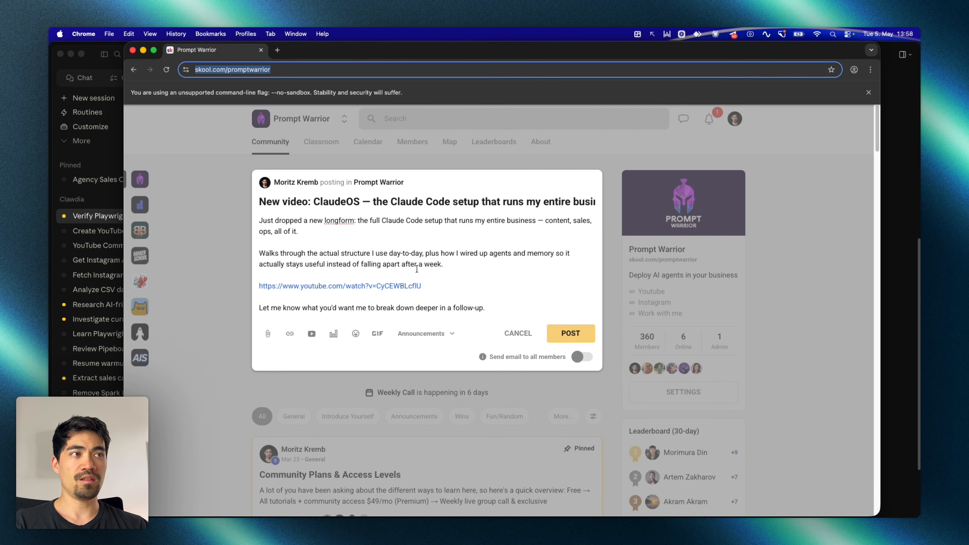
pyautogui.click(517, 335)
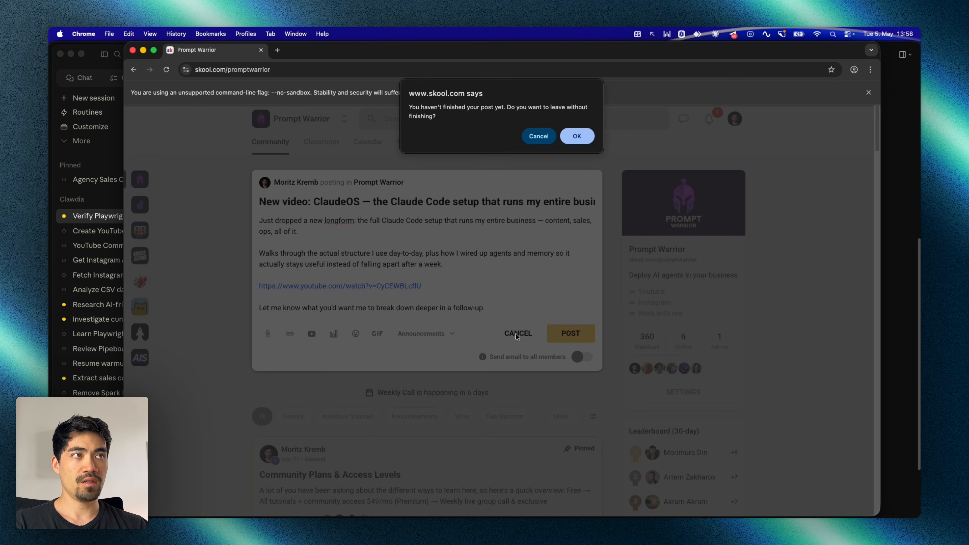
pyautogui.press('Return')
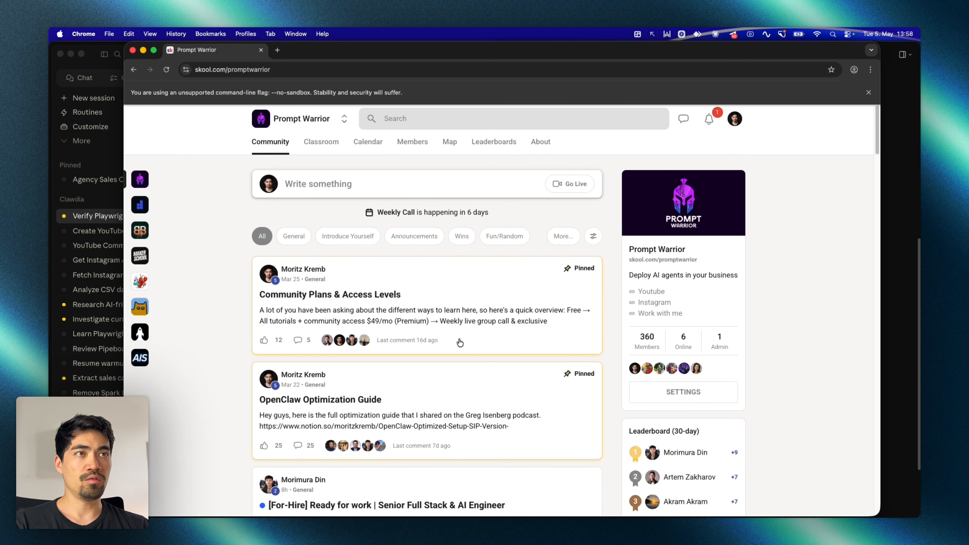
# Return to Claude and ask it to do the same workflow in headless mode, actually post it and state in the title that this is an AI agent test
pyautogui.hotkey('ctrl', 'Up')
pyautogui.click(358, 406)
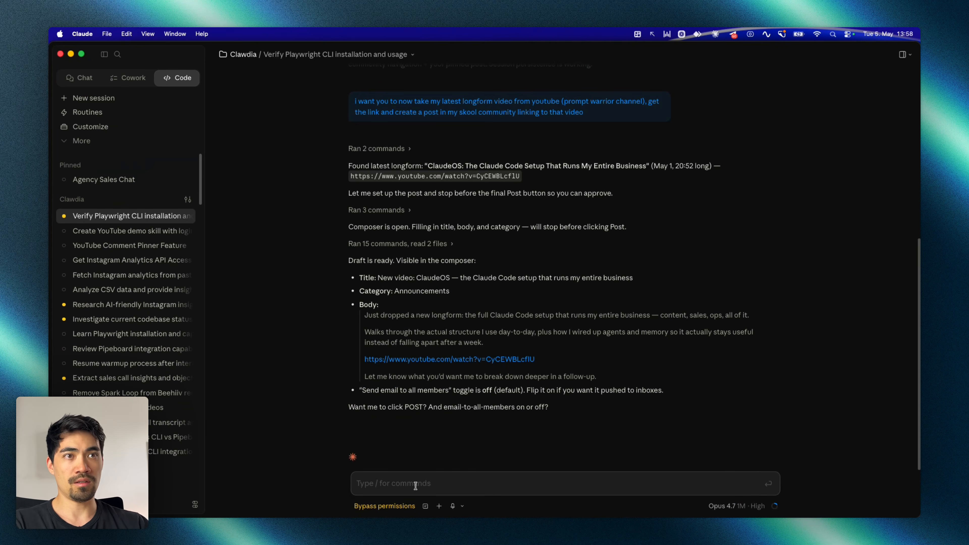
pyautogui.write('i want y')
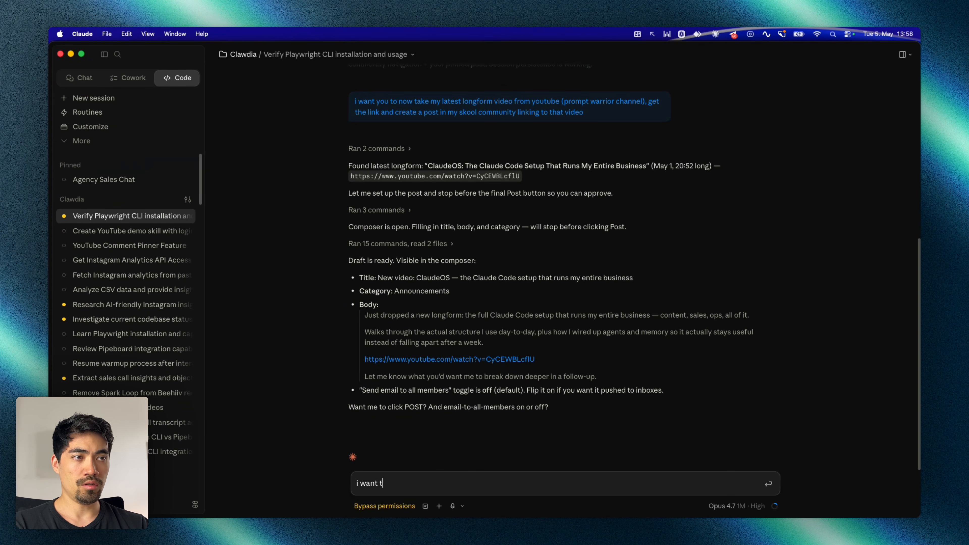
pyautogui.write('ou to do the sa')
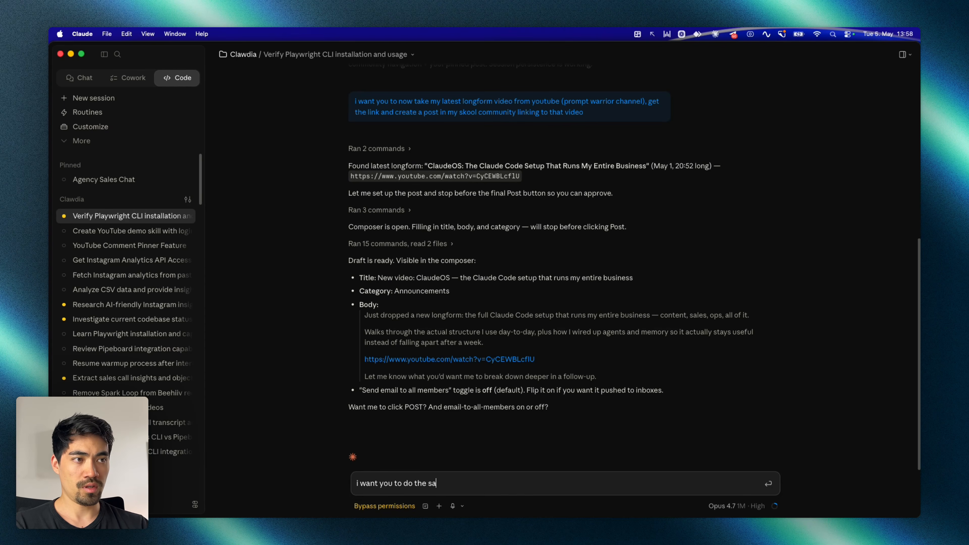
pyautogui.write('me workflow and actually')
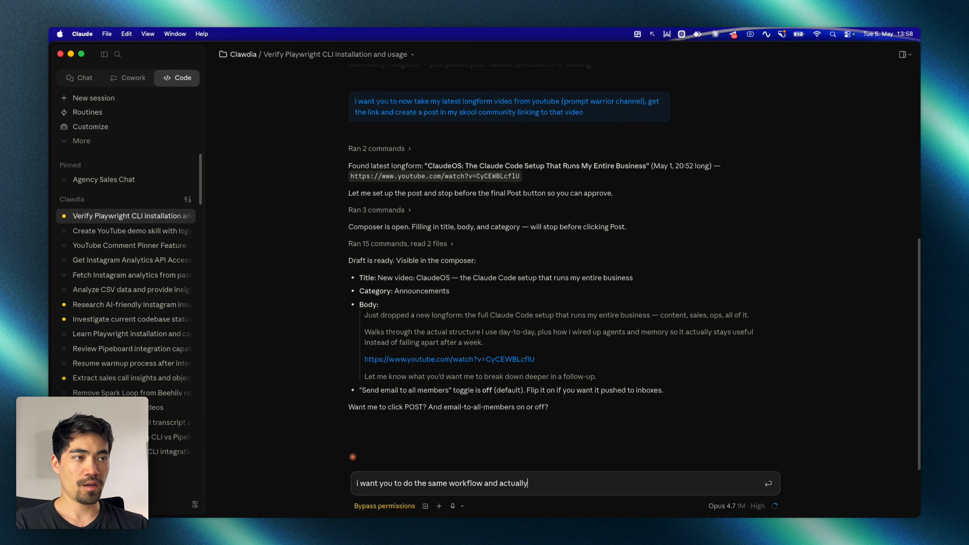
pyautogui.write(' post it, but ad')
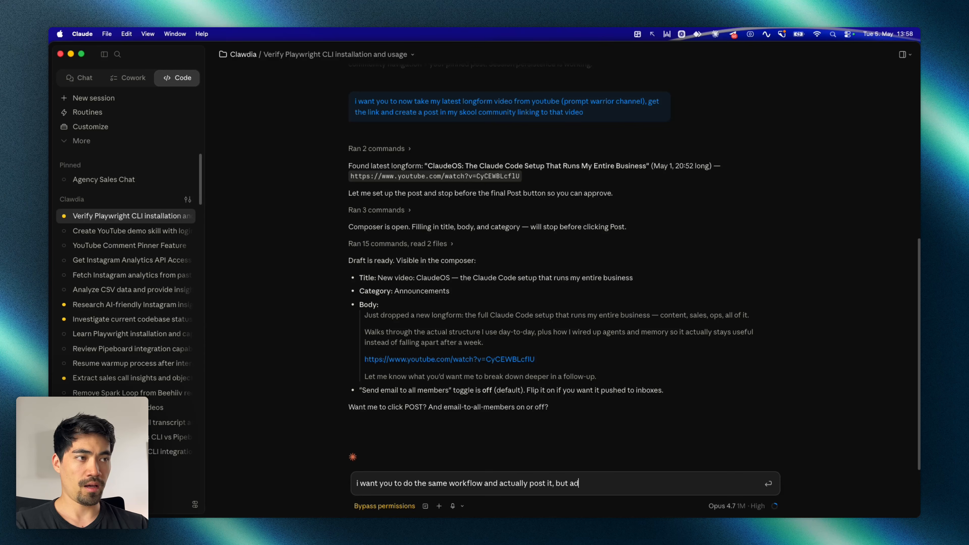
pyautogui.write('d into the title ')
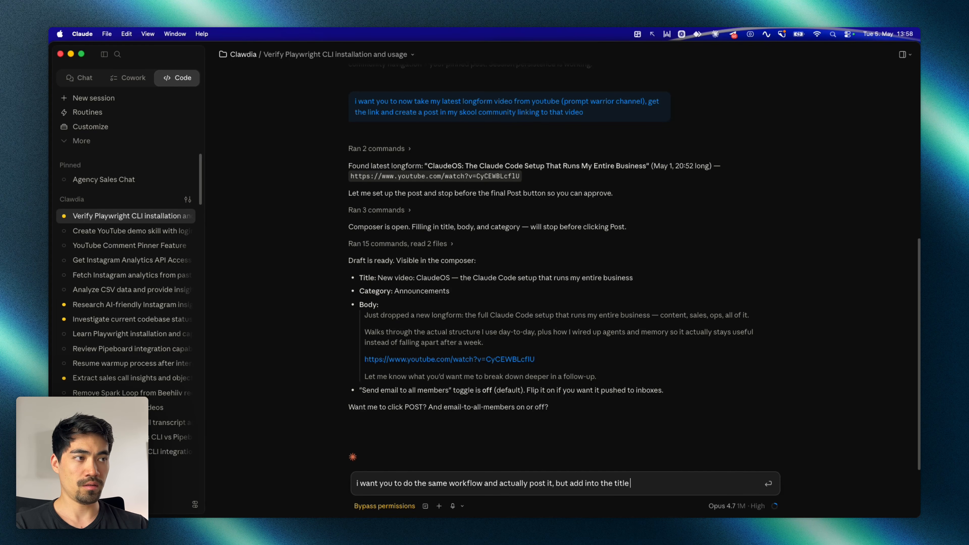
pyautogui.write('that this is a')
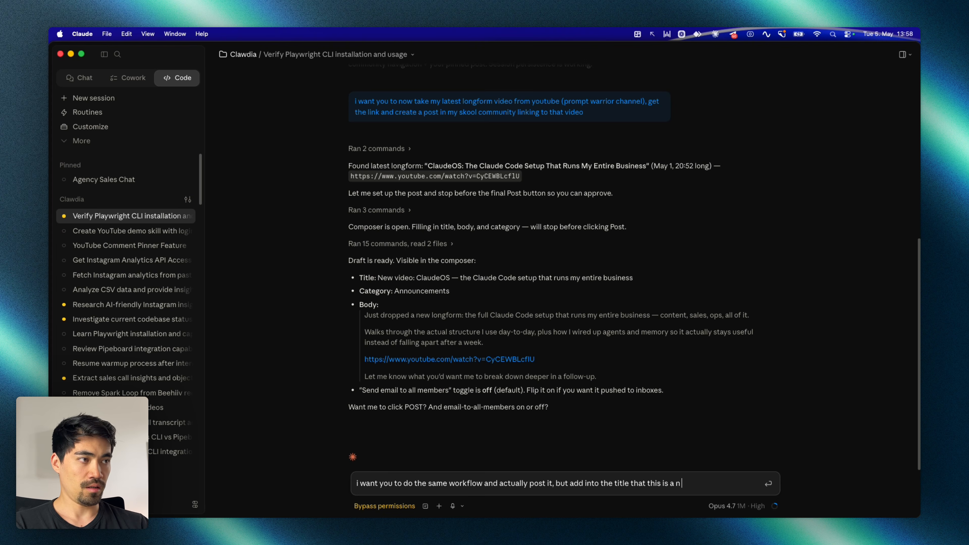
pyautogui.write('n AI agent test, but')
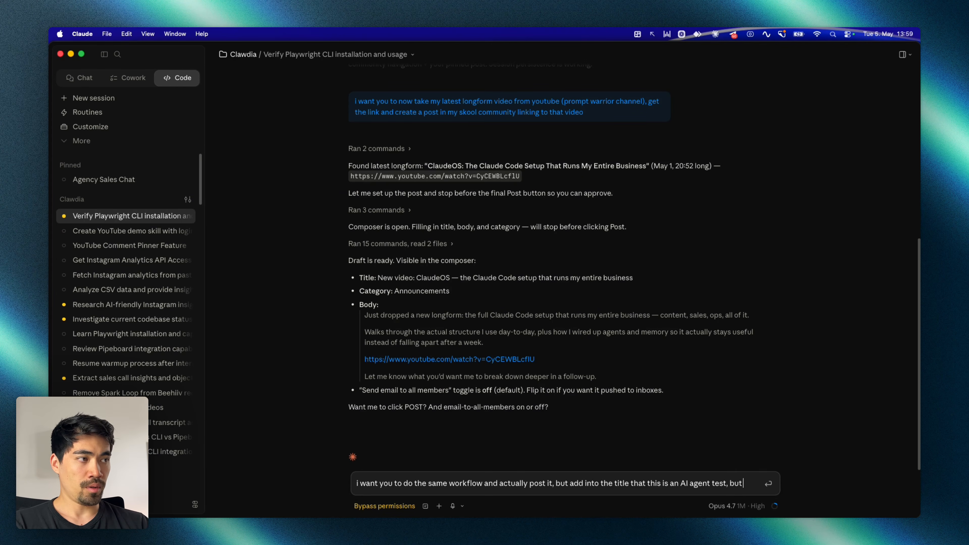
pyautogui.write(' do all that in a hea')
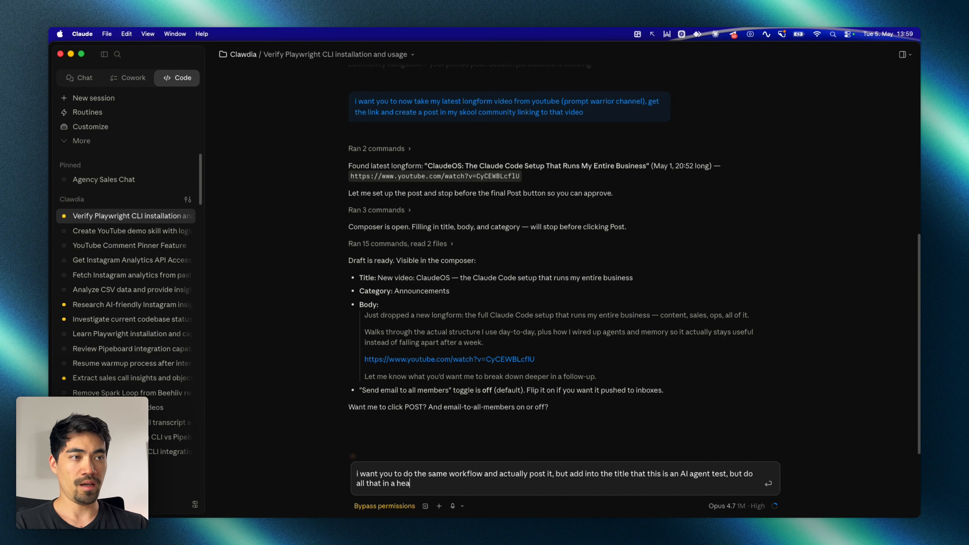
pyautogui.write('dless mode')
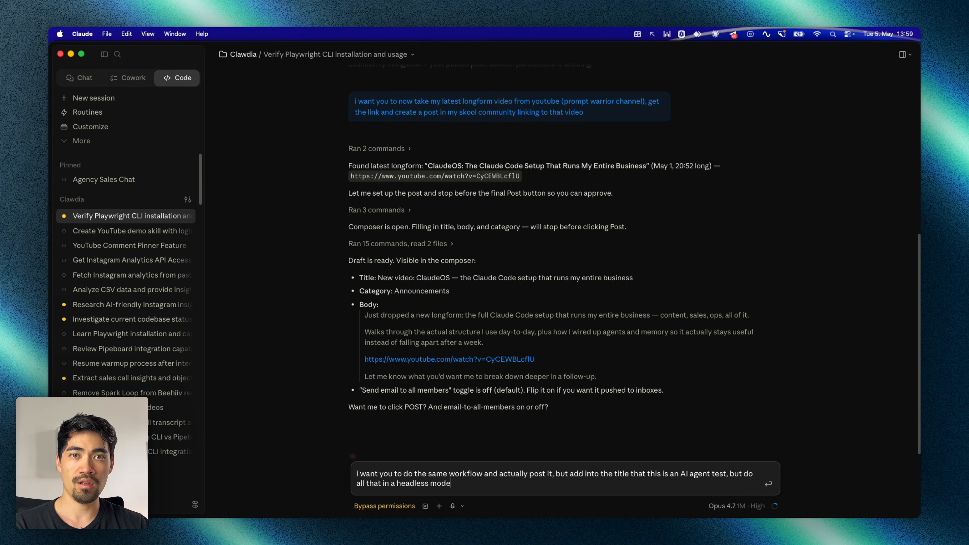
pyautogui.press('Return')
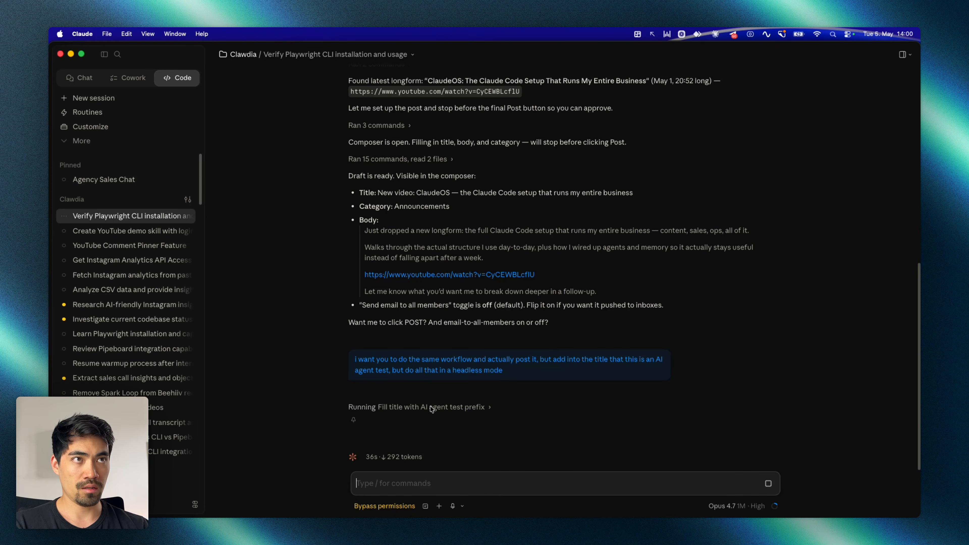
# Check the open windows for a visible Playwright browser and return to Claude
pyautogui.hotkey('ctrl', 'Up')
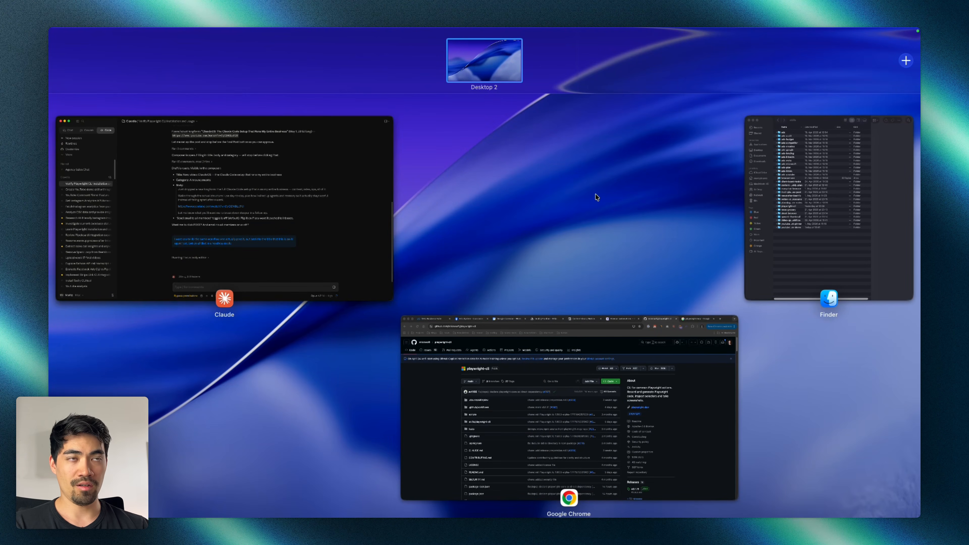
pyautogui.click(327, 218)
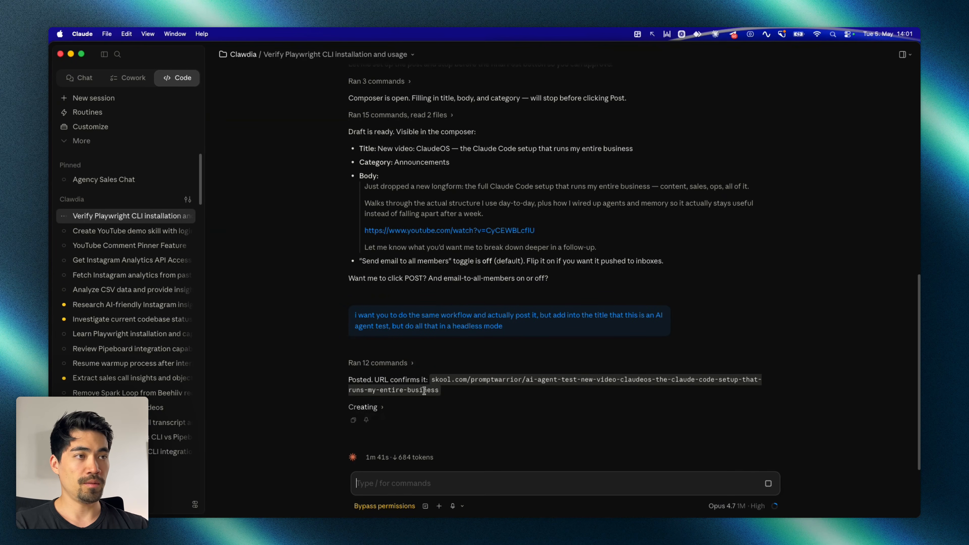
# Switch to Chrome, open the "[AI agent test] New video: ClaudeOS" post in the Prompt Warrior community on skool.com and delete it
pyautogui.hotkey('ctrl', 'Up')
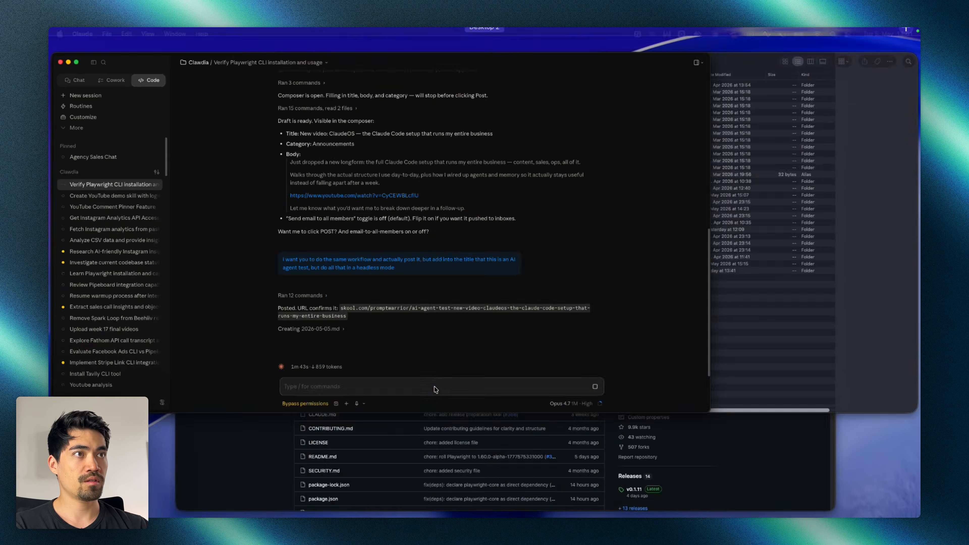
pyautogui.click(435, 386)
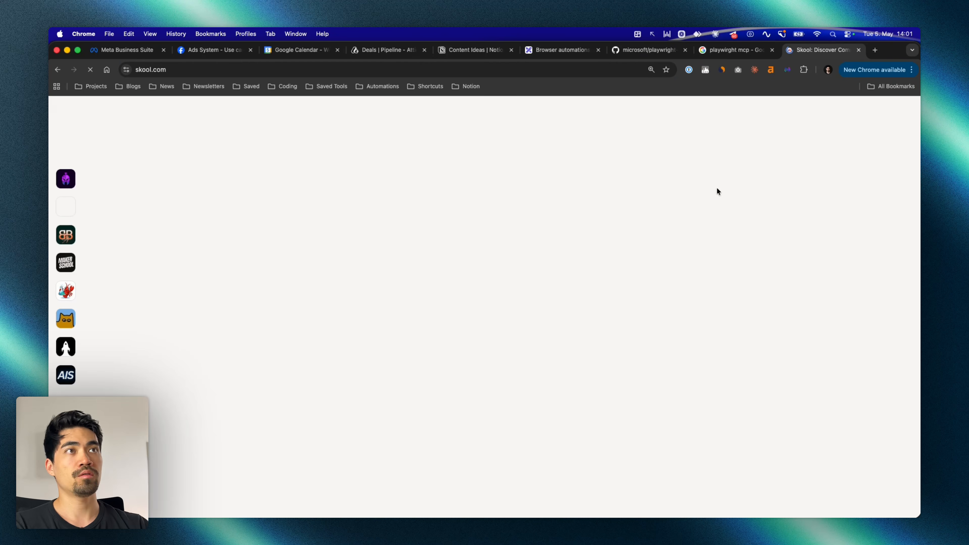
pyautogui.scroll(-2, 434, 339)
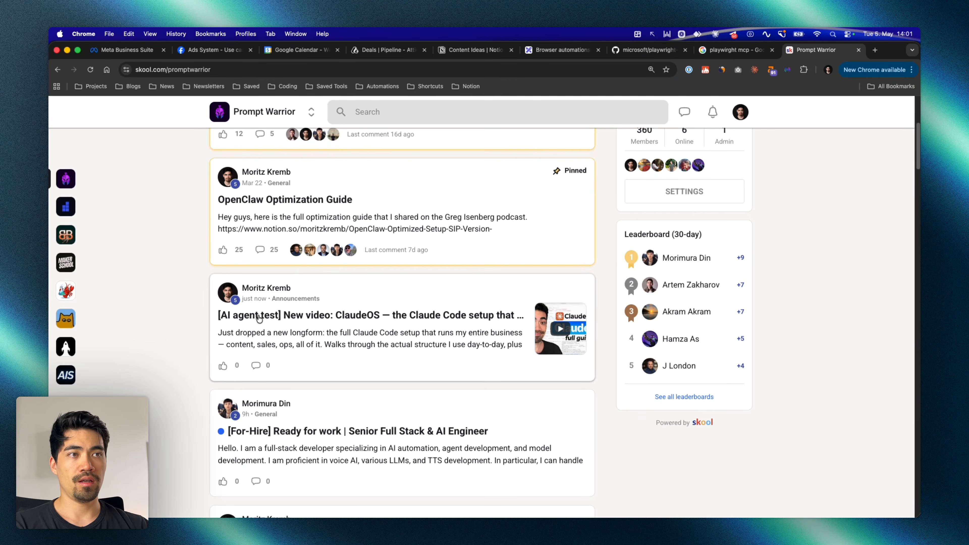
pyautogui.click(486, 291)
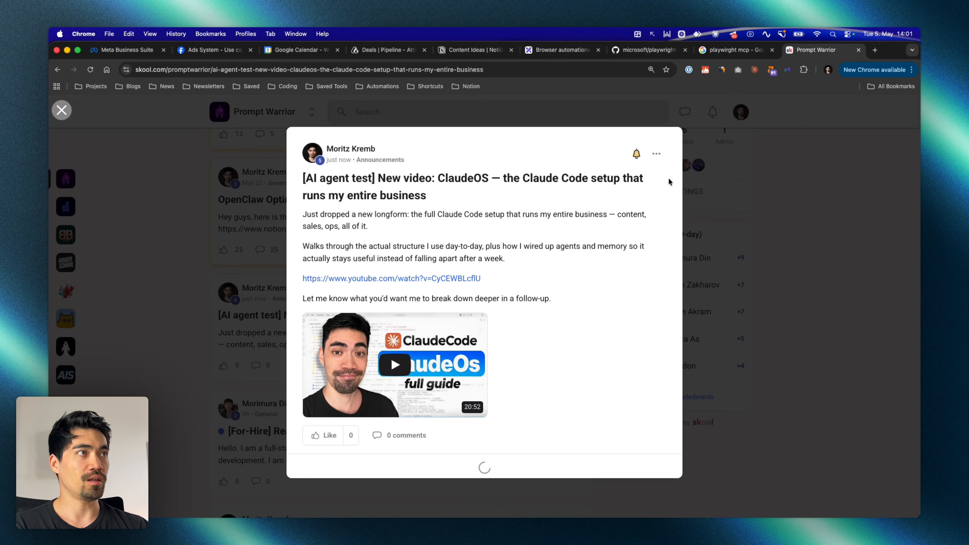
pyautogui.click(656, 154)
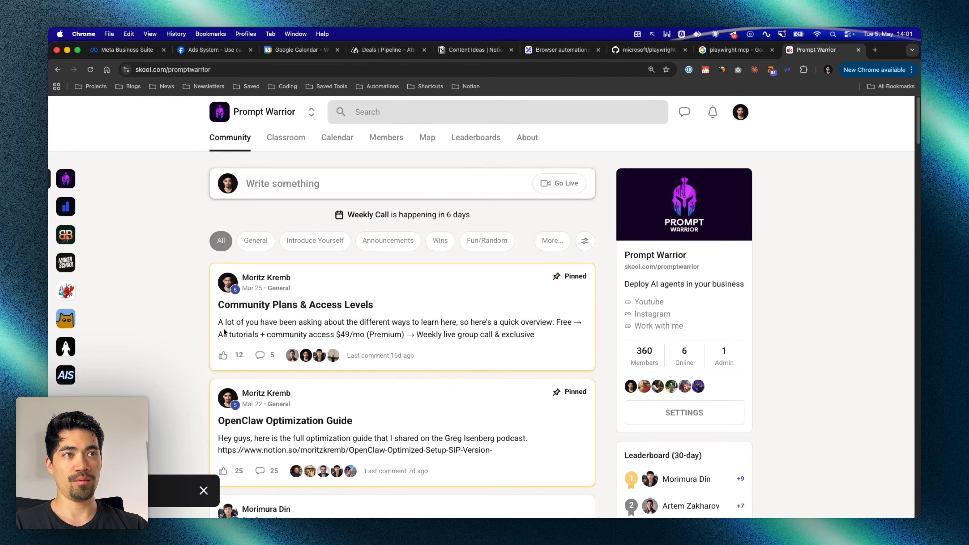
# Switch to Claude and open the Routines page
pyautogui.press('super+Tab')
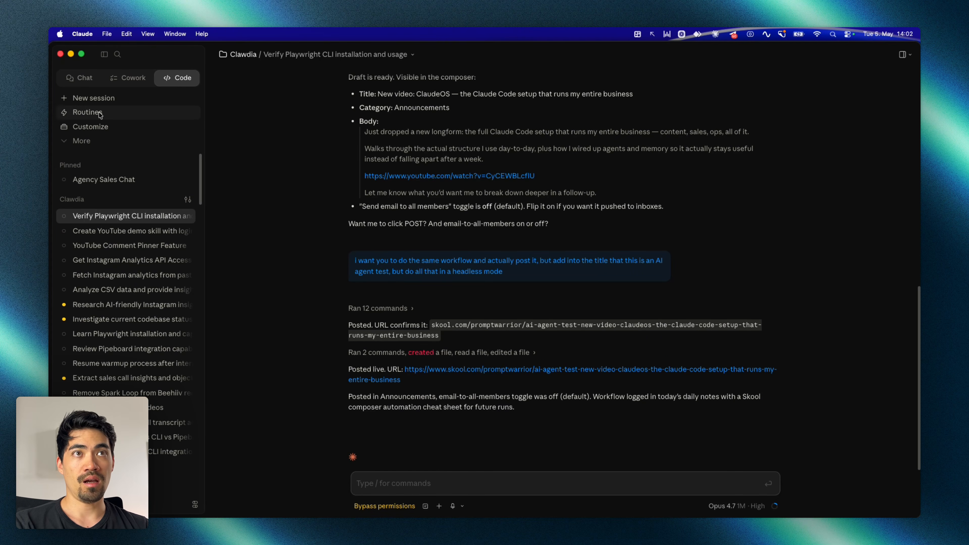
pyautogui.click(87, 112)
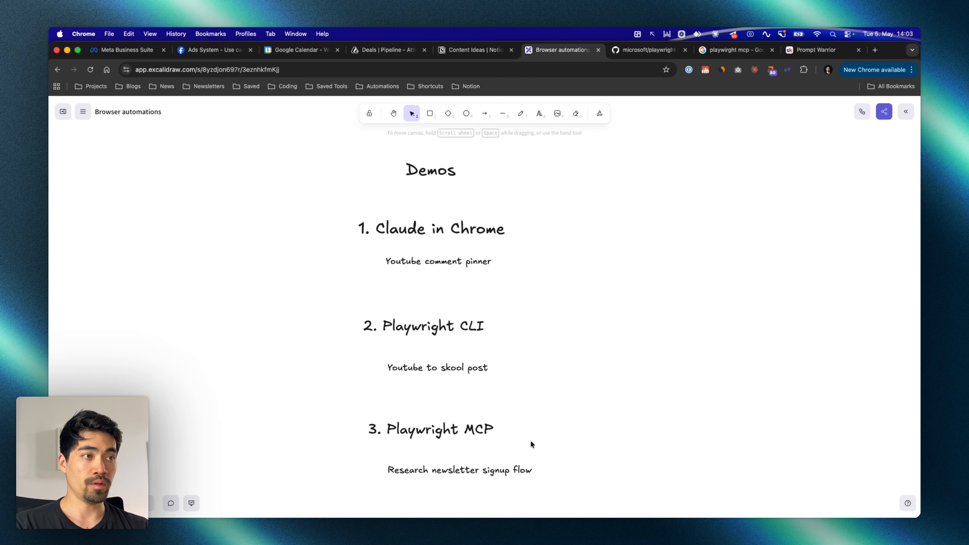
# Open the microsoft/playwright-mcp repository from the "playwirght mcp" search results in Chrome and copy its link
pyautogui.click(734, 50)
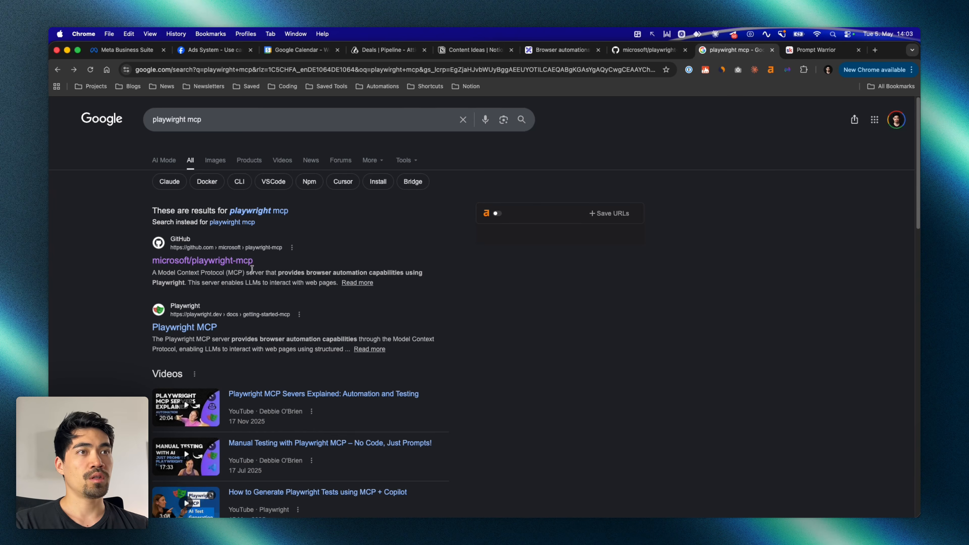
pyautogui.click(209, 261)
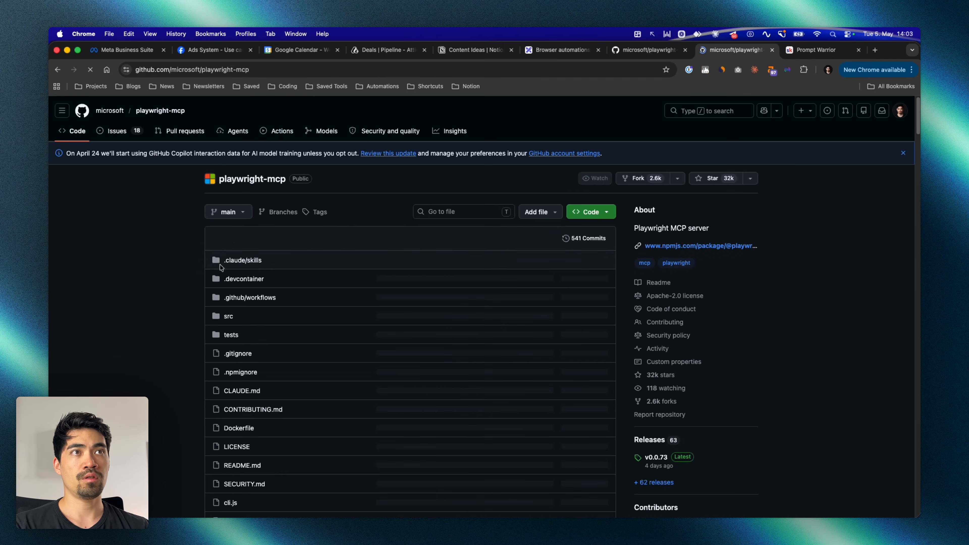
pyautogui.click(273, 74)
pyautogui.press('super+c')
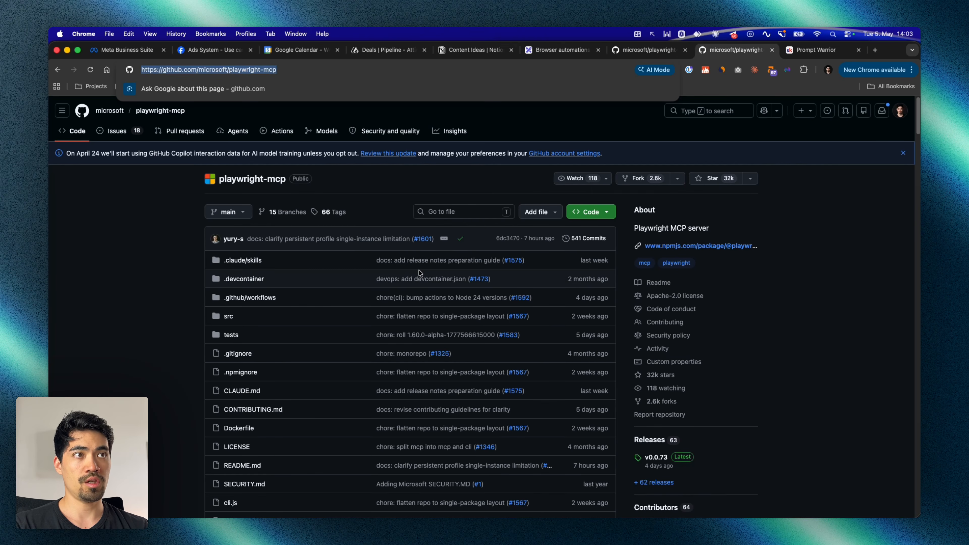
# Switch to Claude, start a new session and draft the prompt "install this:" followed by the copied playwright-mcp repository link
pyautogui.hotkey('ctrl', 'Up')
pyautogui.click(484, 406)
pyautogui.click(94, 98)
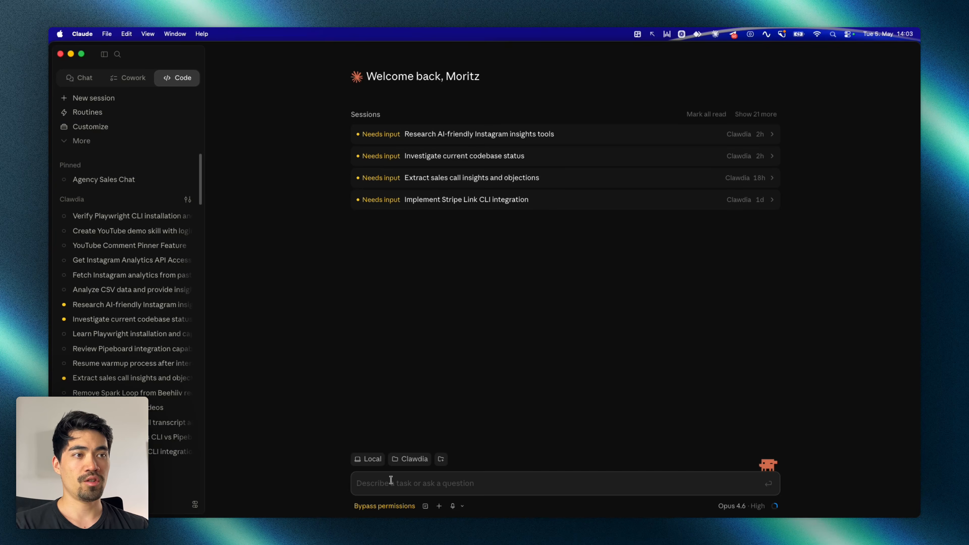
pyautogui.write('install this:')
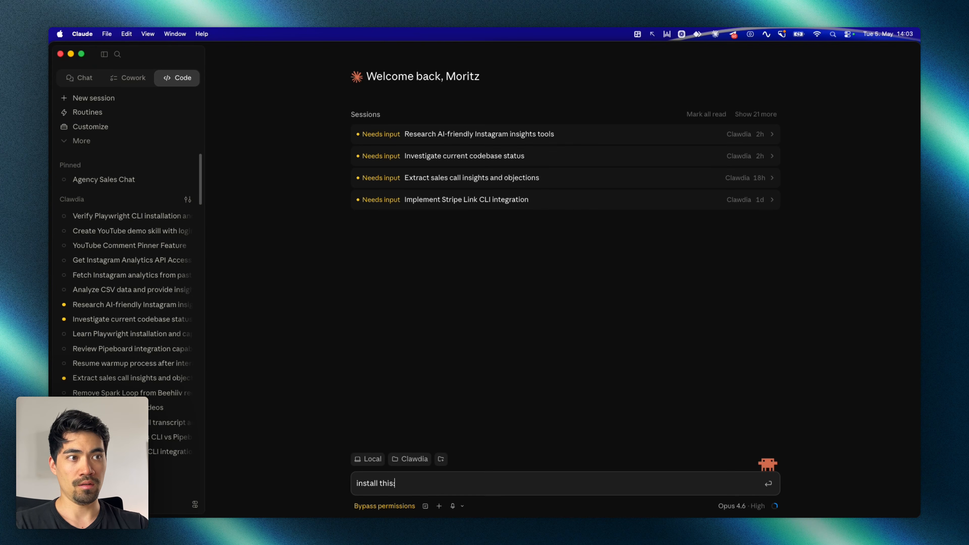
pyautogui.press('super+v')
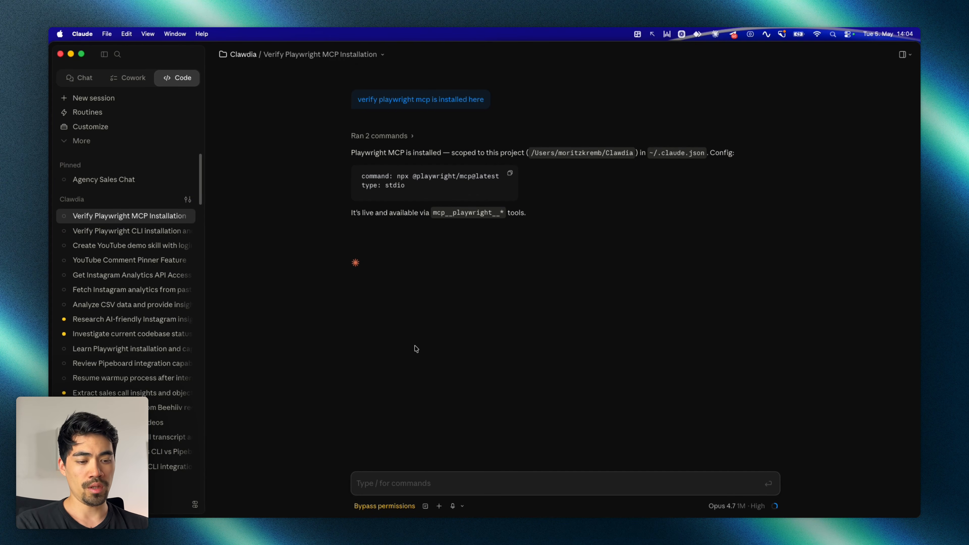
# Prompt Claude: "i want you to use the playwright mcp to research justin welsh's newsletter signup flow and give me the insights and learnings for my own newsletter"
pyautogui.write('i want you to us')
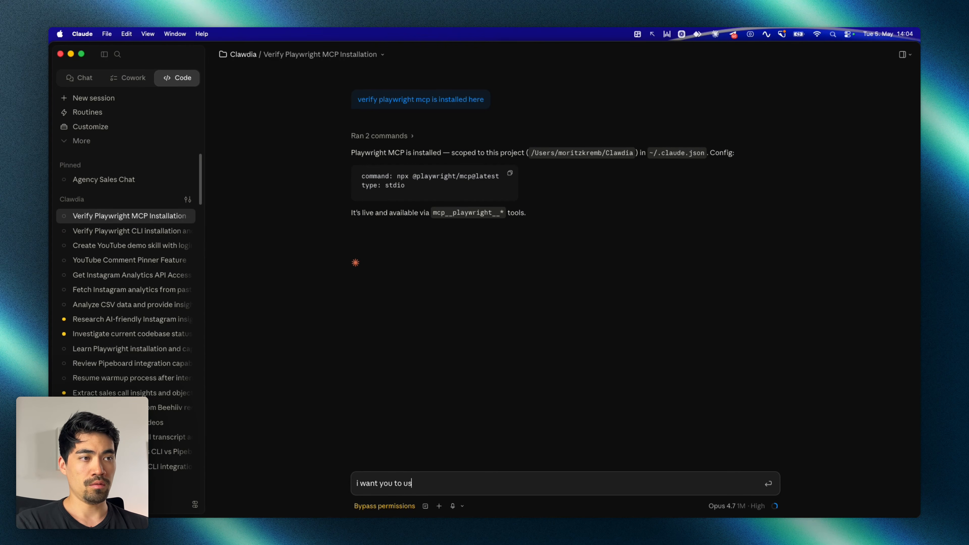
pyautogui.write('e the playwright mc')
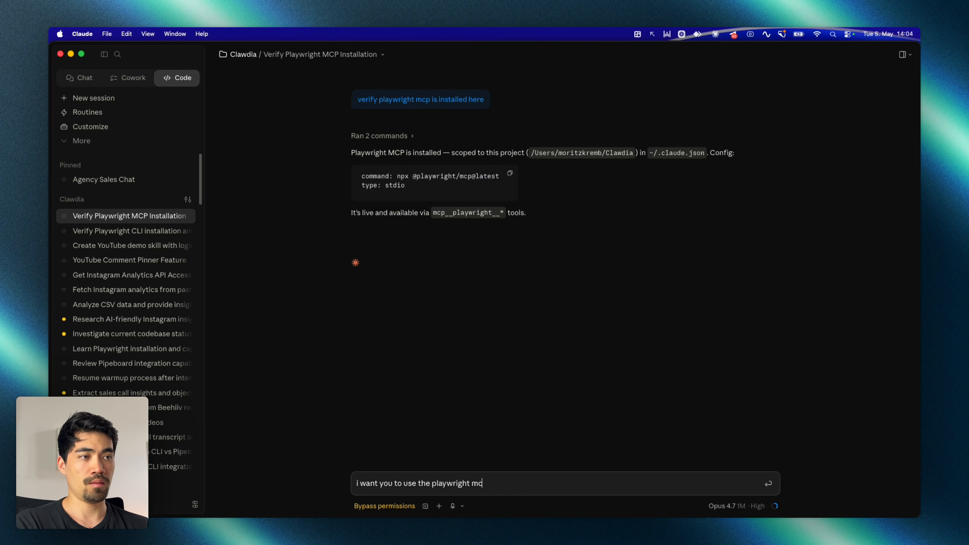
pyautogui.write('p to research justin w')
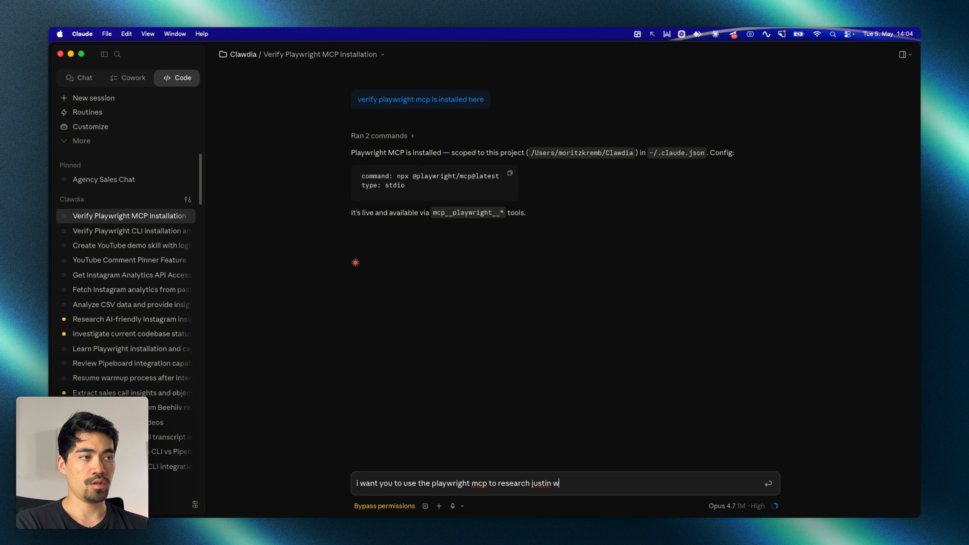
pyautogui.write("elsh's news")
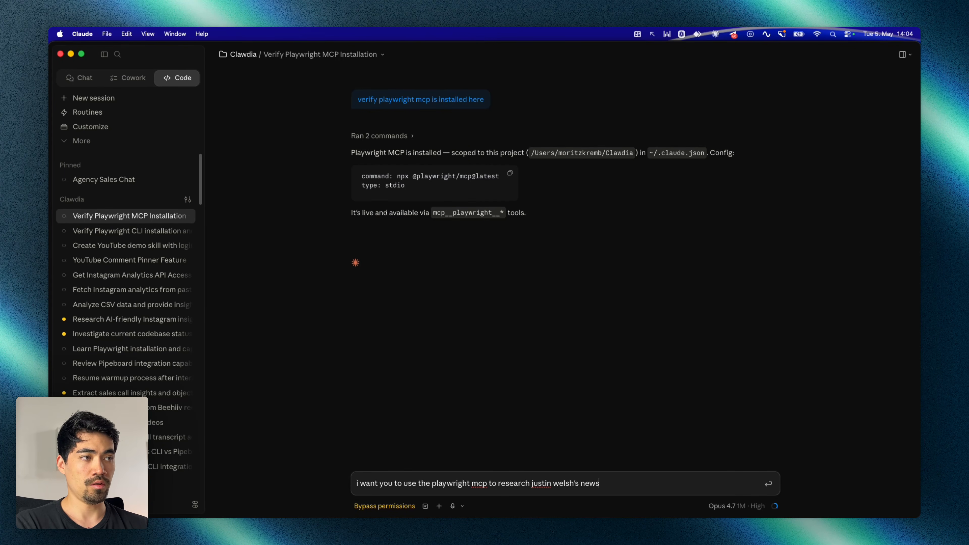
pyautogui.write('letter signup f')
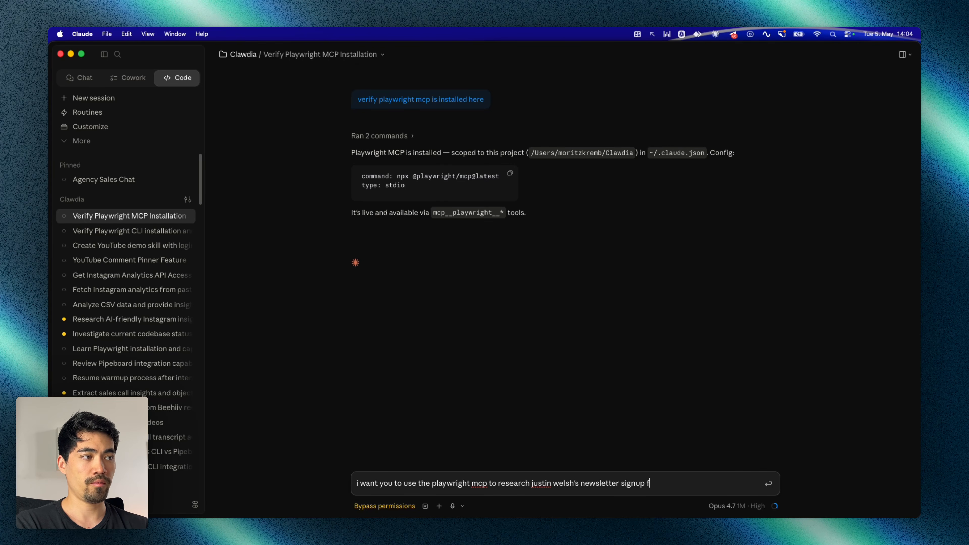
pyautogui.write('low and give')
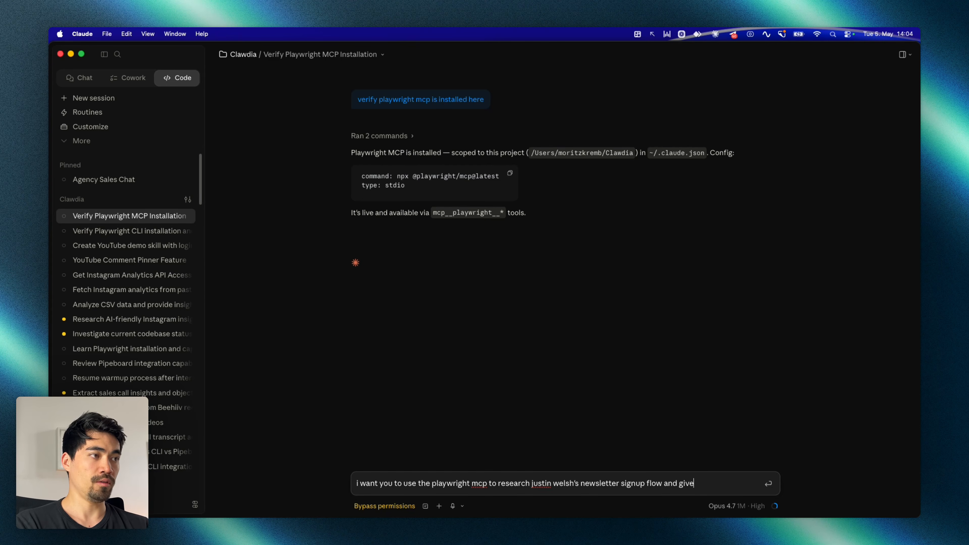
pyautogui.write(' me the insights and learni')
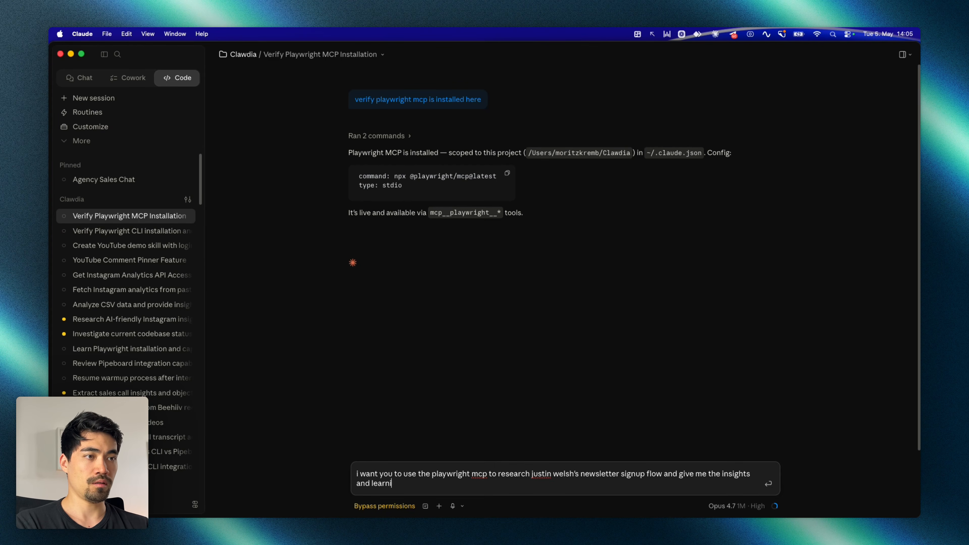
pyautogui.write('ngs for my own newsletter')
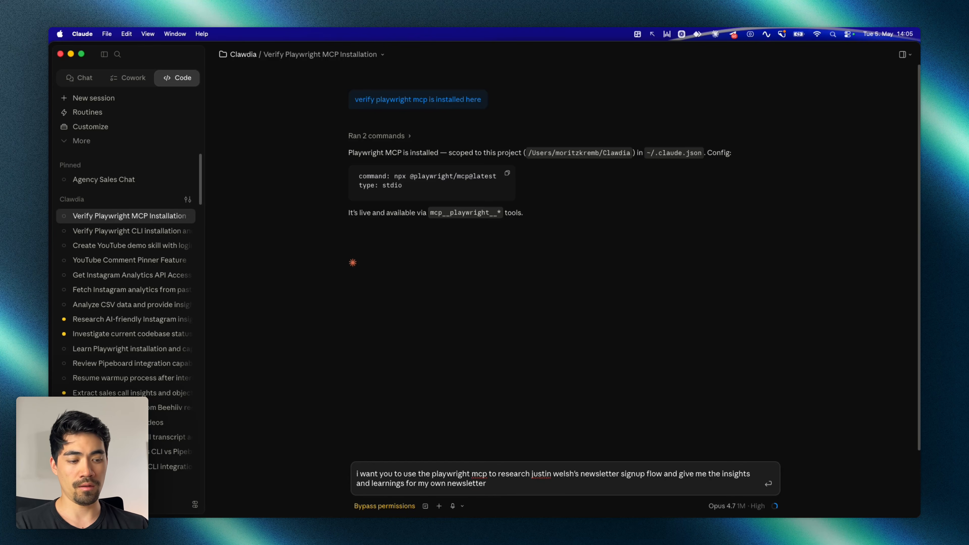
pyautogui.press('Return')
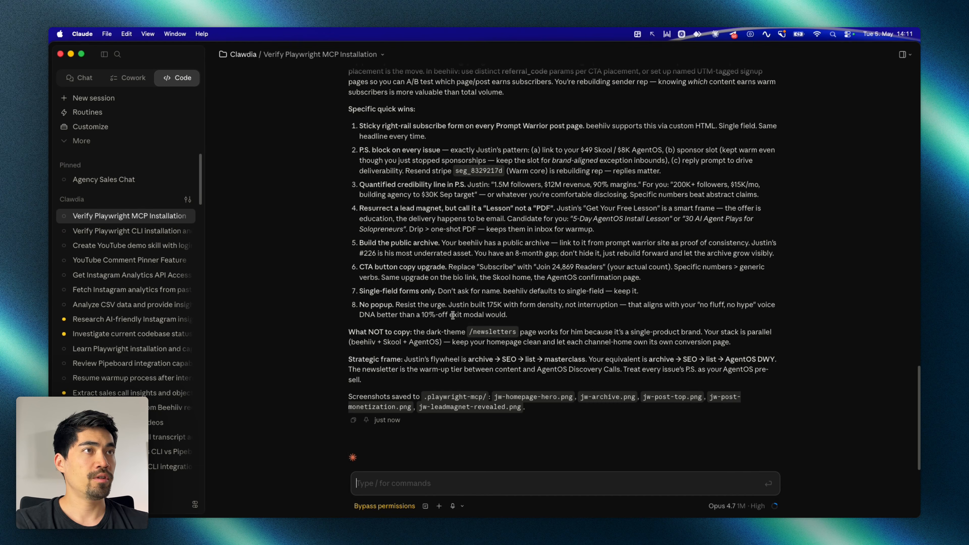
# Review the session's log of tool calls and progress notes below the newsletter research prompt
pyautogui.scroll(10, 453, 315)
pyautogui.scroll(15, 453, 315)
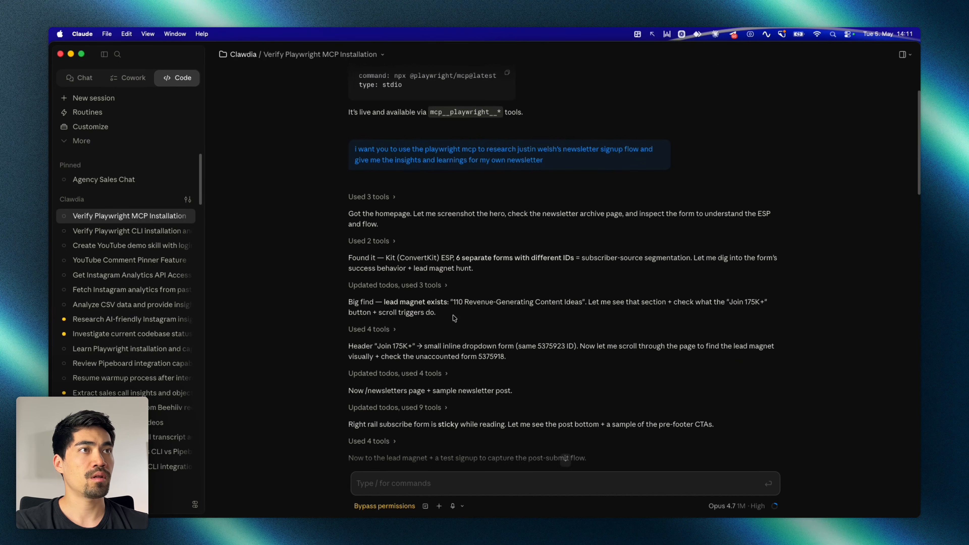
pyautogui.scroll(-2, 369, 192)
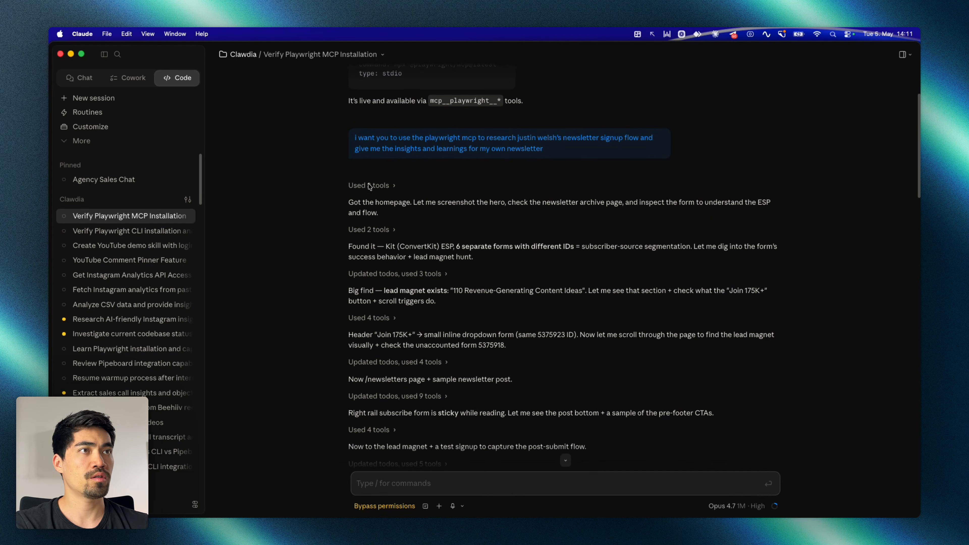
pyautogui.click(379, 188)
pyautogui.click(380, 186)
pyautogui.scroll(-1, 382, 191)
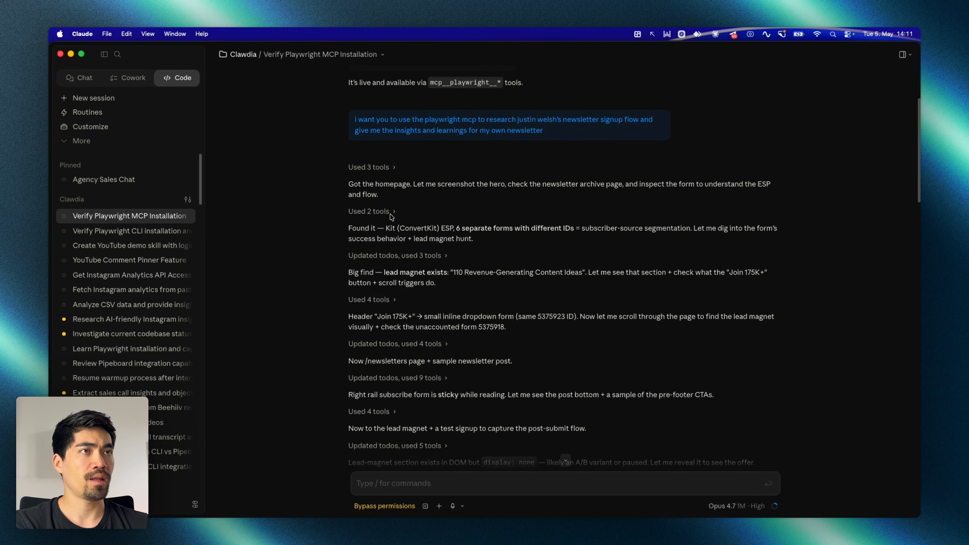
pyautogui.scroll(-1, 395, 195)
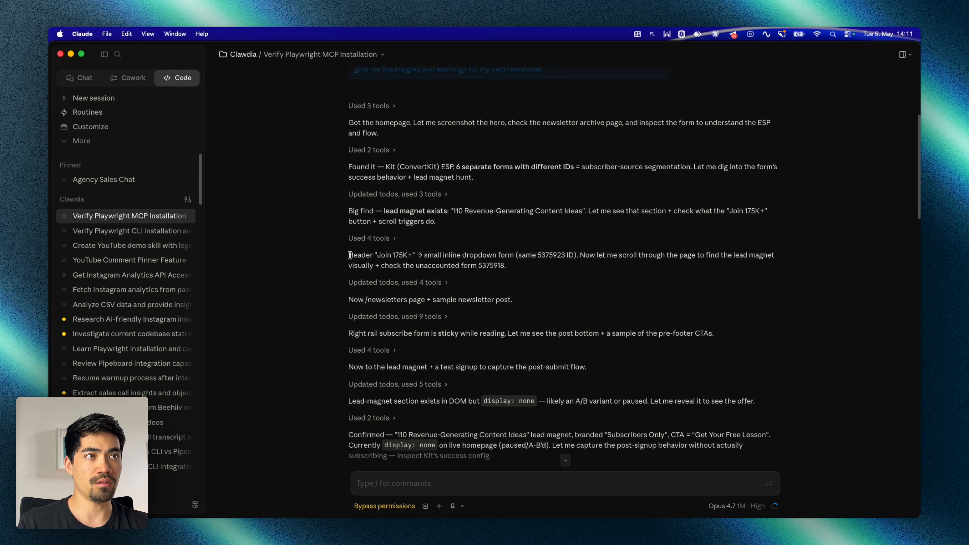
pyautogui.moveTo(349, 254); pyautogui.dragTo(417, 255)
pyautogui.scroll(-6, 446, 272)
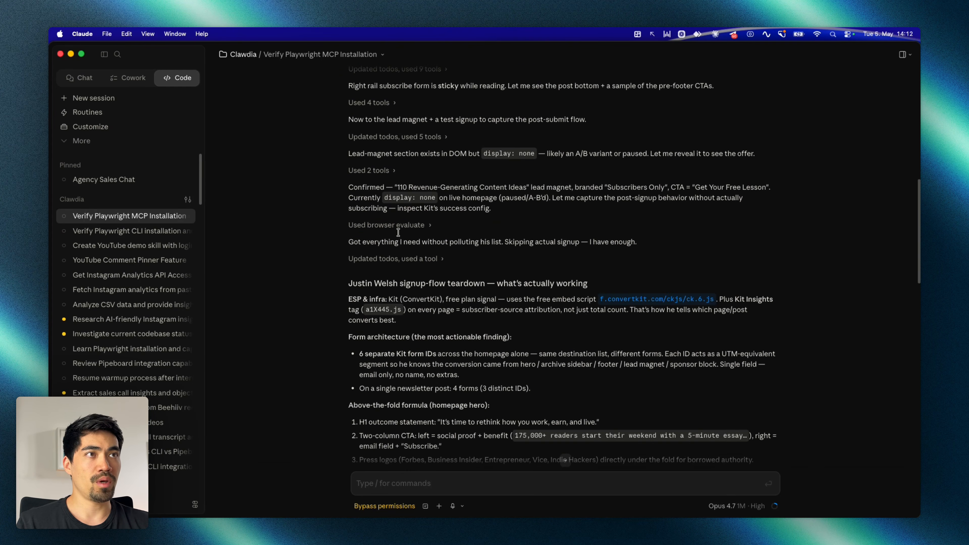
# Read the signup-flow teardown and the "What to copy for Prompt Warrior" section, and switch to the "Browser automations" board in Chrome
pyautogui.scroll(-3, 443, 282)
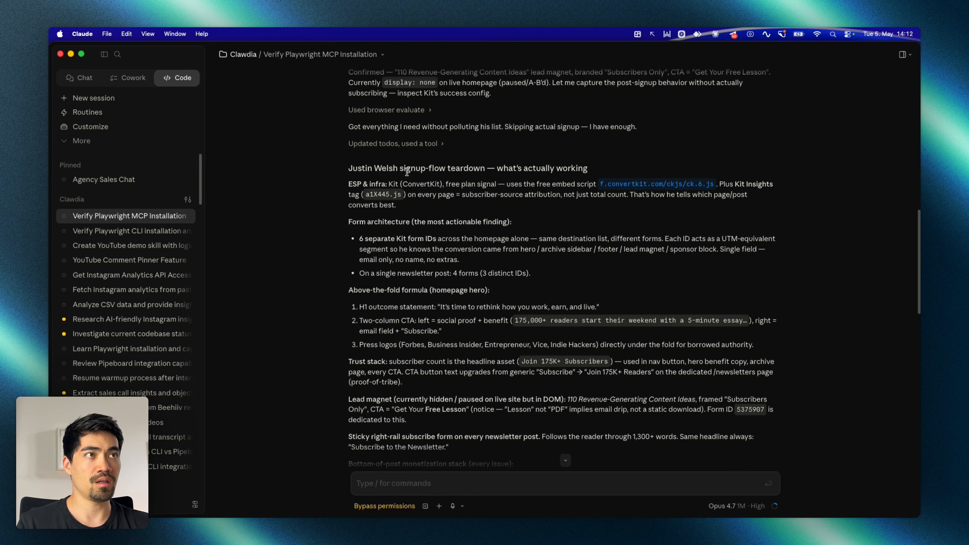
pyautogui.moveTo(399, 169); pyautogui.dragTo(484, 168)
pyautogui.click(468, 193)
pyautogui.scroll(-10, 463, 205)
pyautogui.scroll(-3, 463, 206)
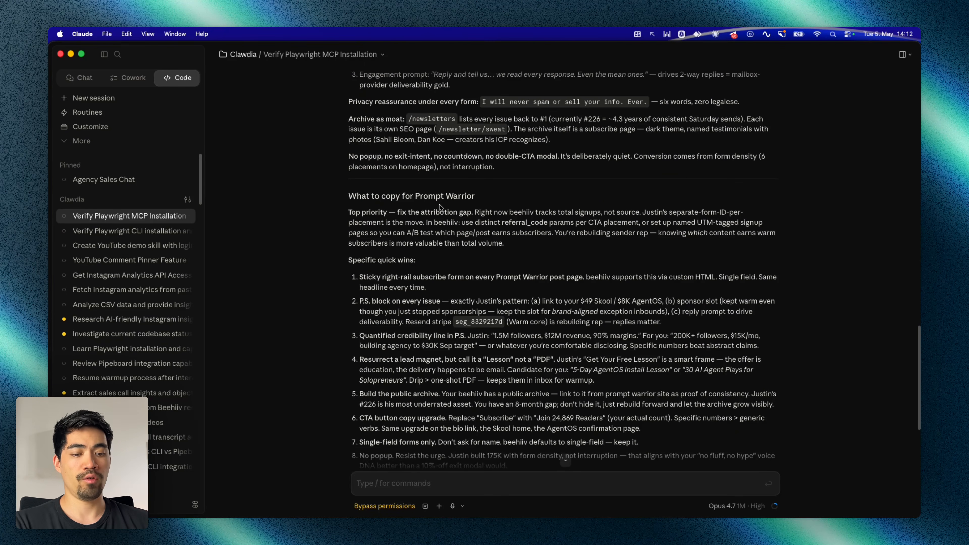
pyautogui.scroll(-4, 449, 270)
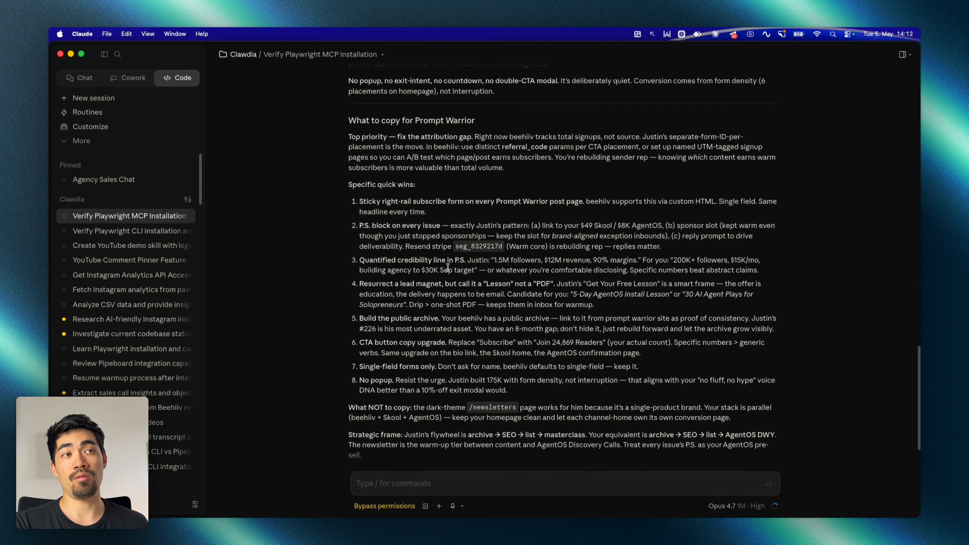
pyautogui.press('super+Tab')
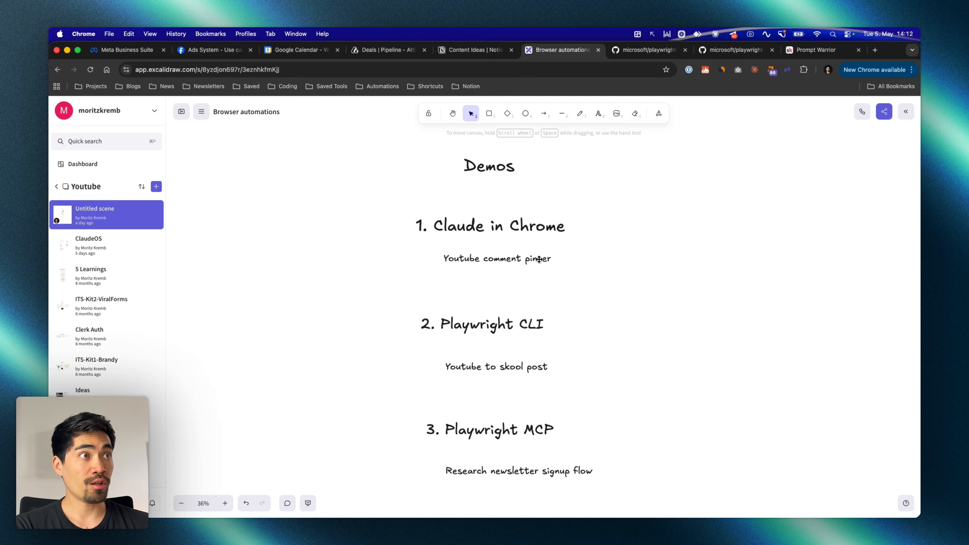